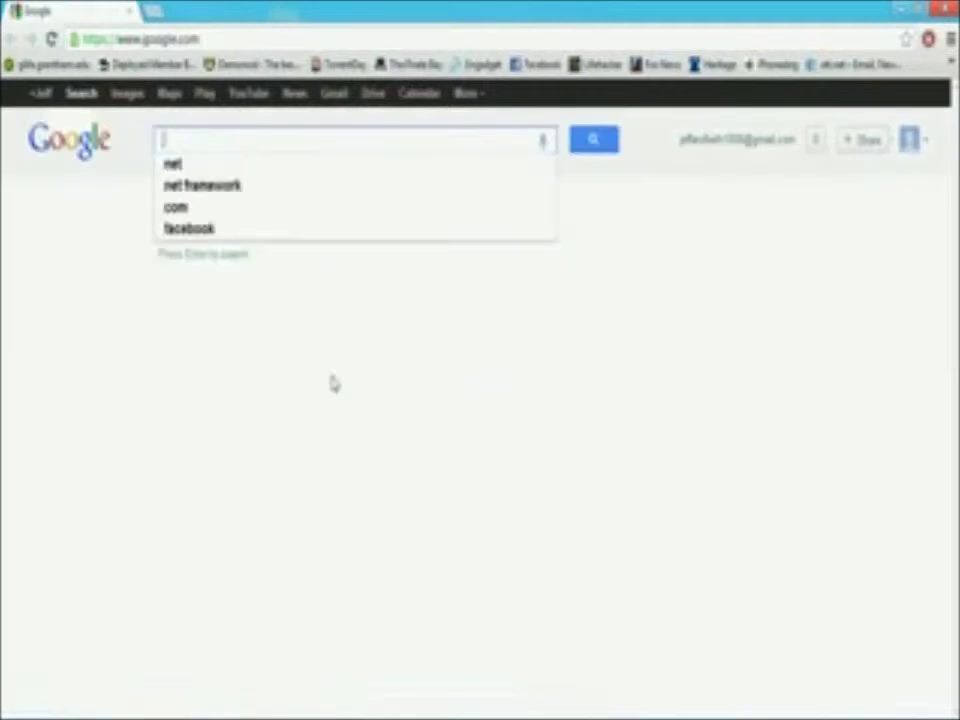
Search Google for "rar extractor lifehacker".
text(extr)
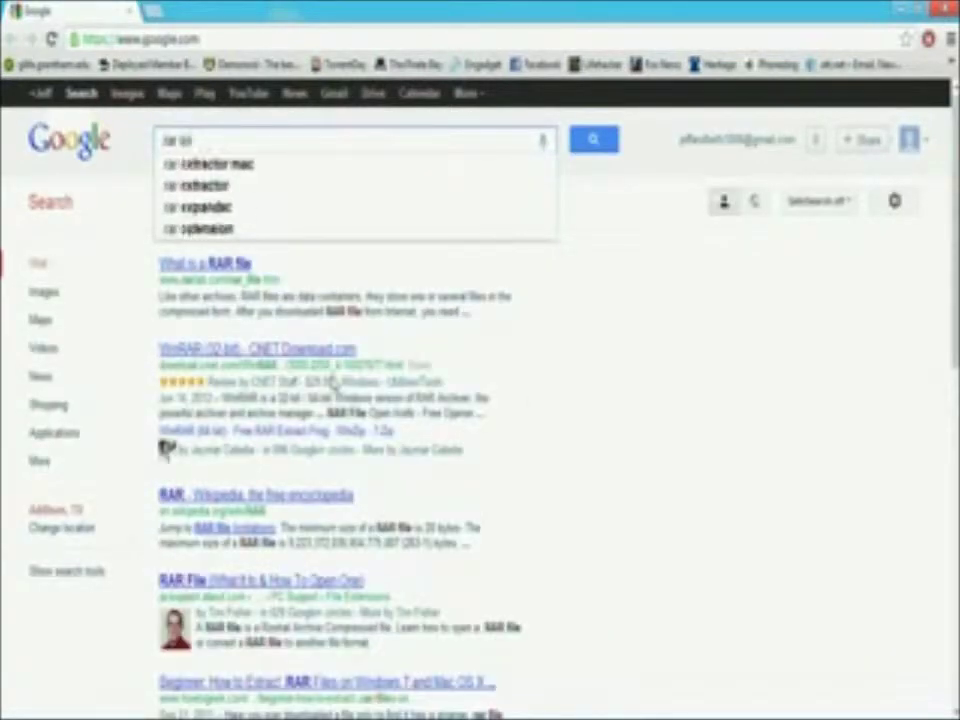
text(actor life)
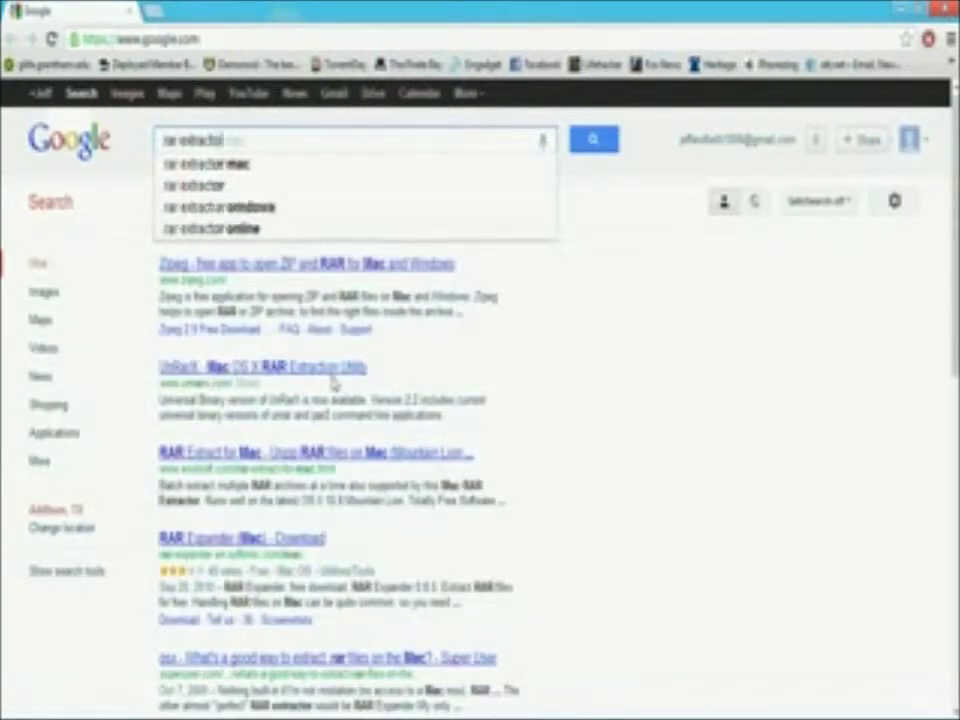
text(hacker)
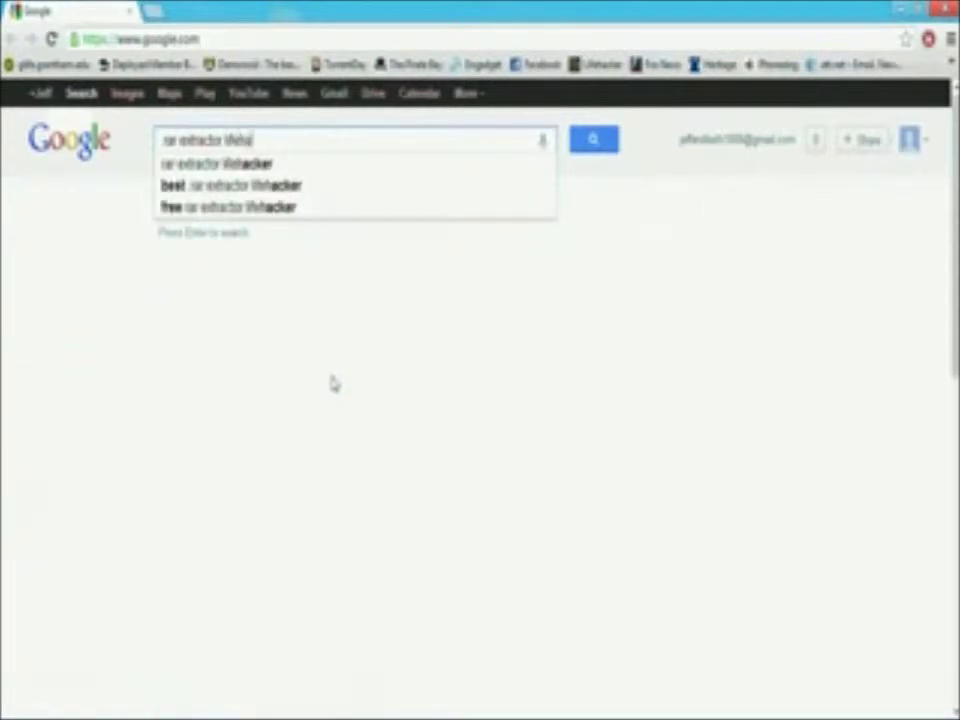
key(Return)
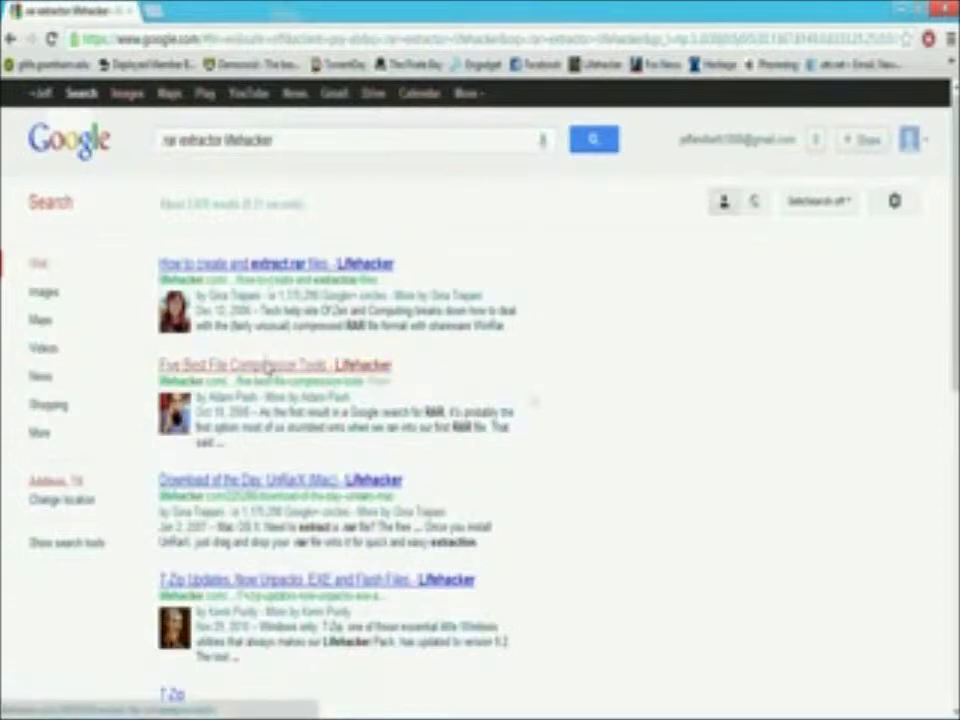
Open the Lifehacker article "Five Best File Compression Tools", review the recommended tools through The Unarchiver, and close the browser.
click(267, 367)
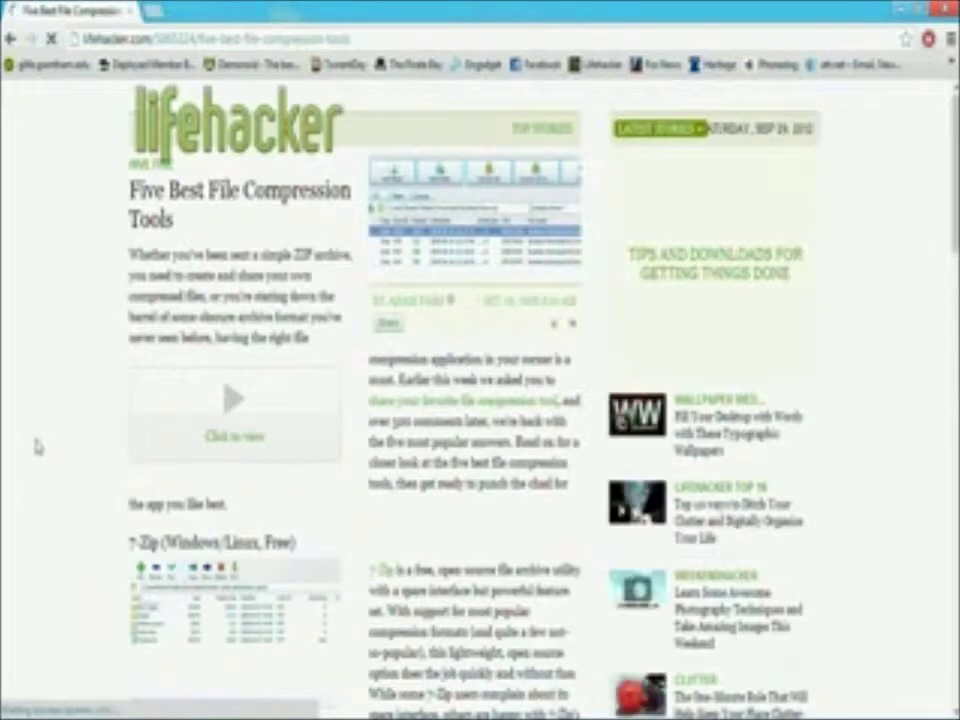
scroll(37, 447, down, 2)
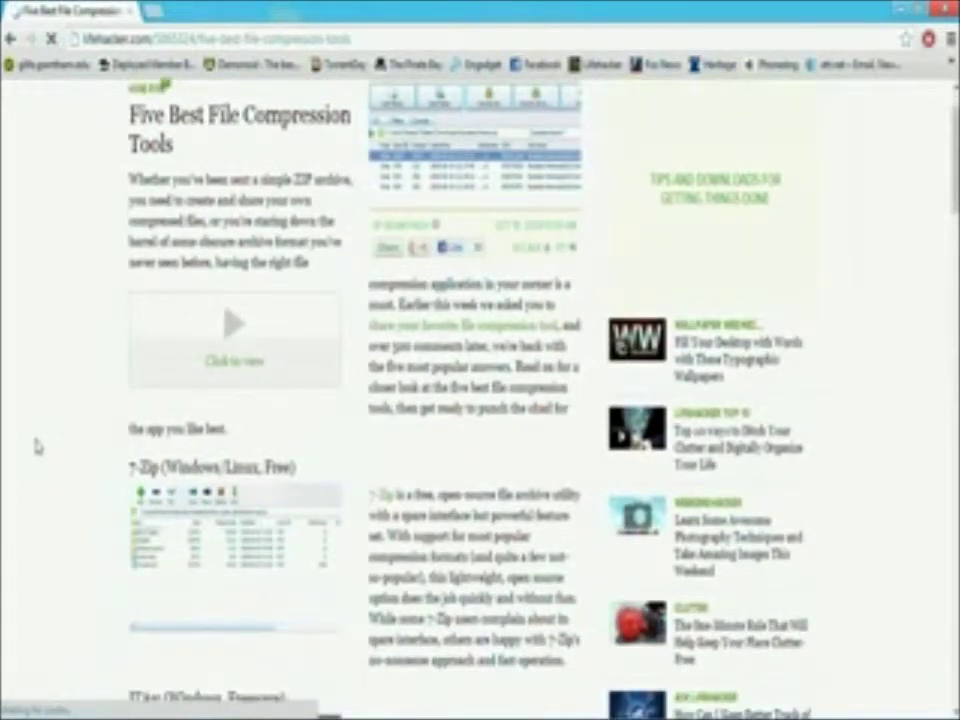
scroll(37, 447, down, 5)
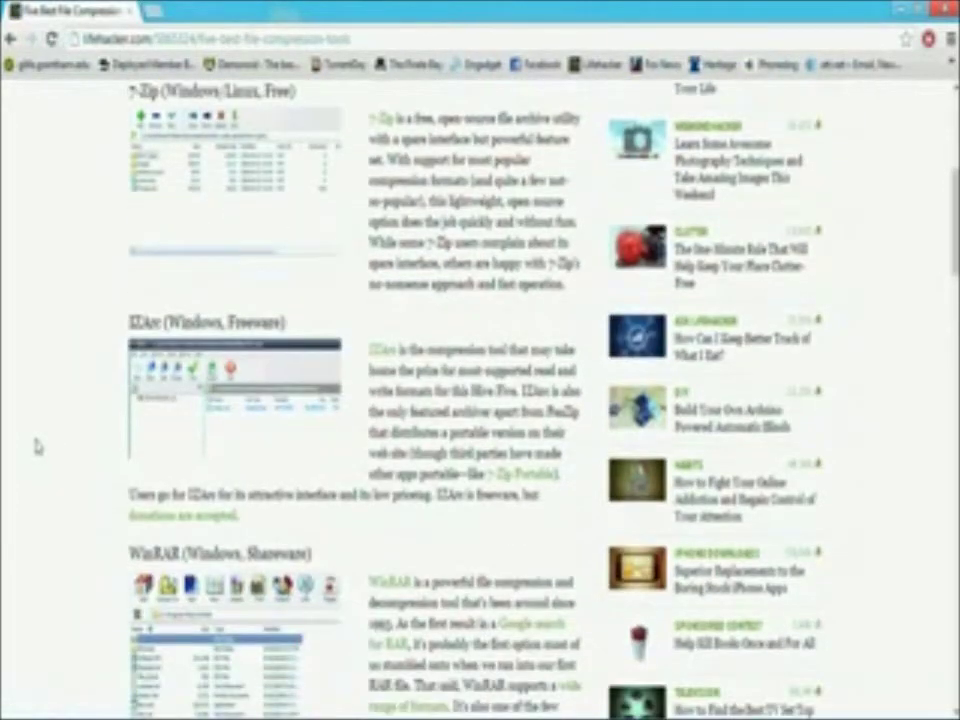
scroll(37, 447, down, 3)
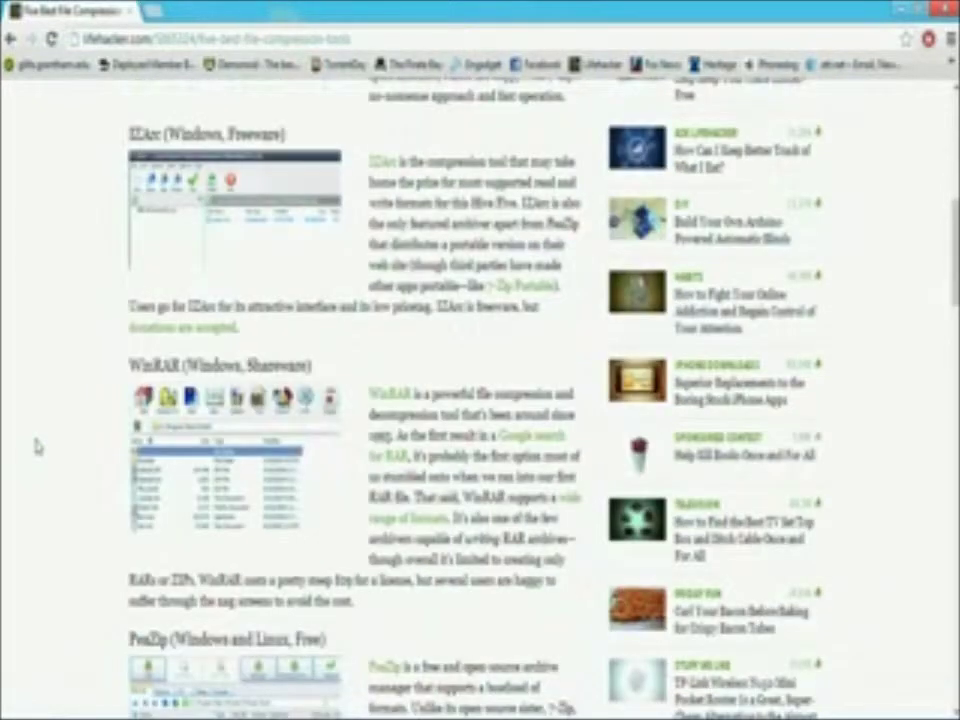
scroll(37, 447, down, 1)
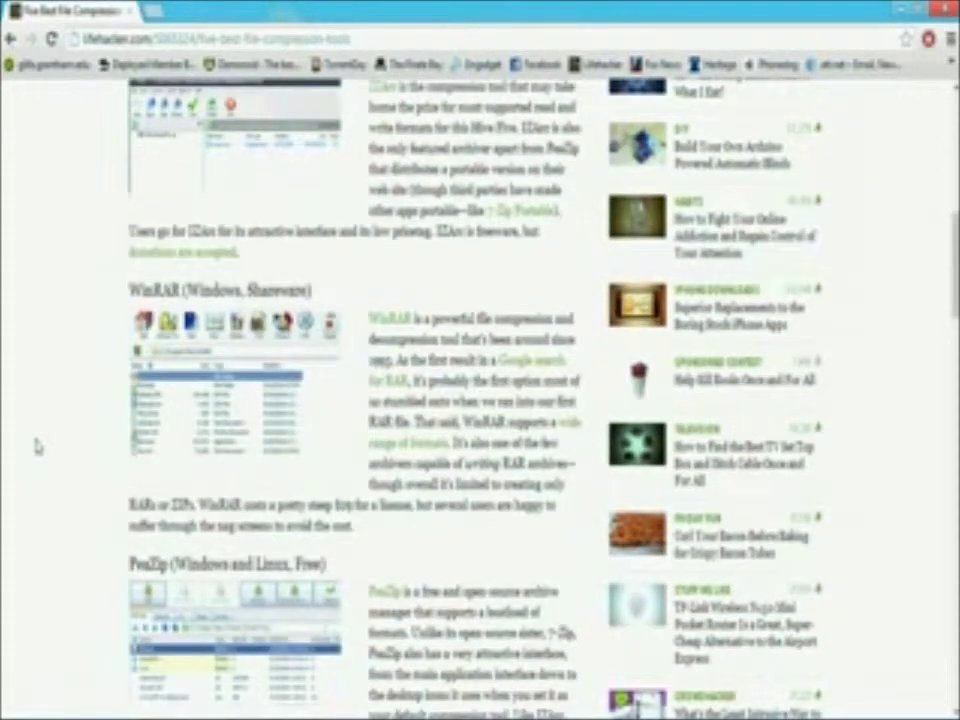
scroll(37, 447, down, 6)
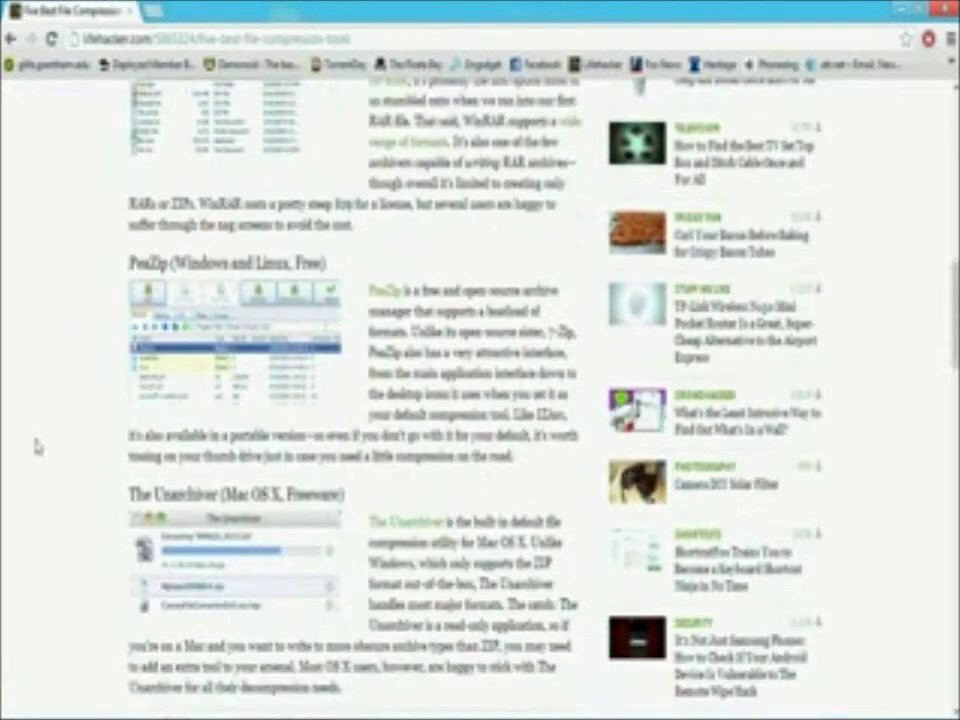
scroll(37, 447, down, 1)
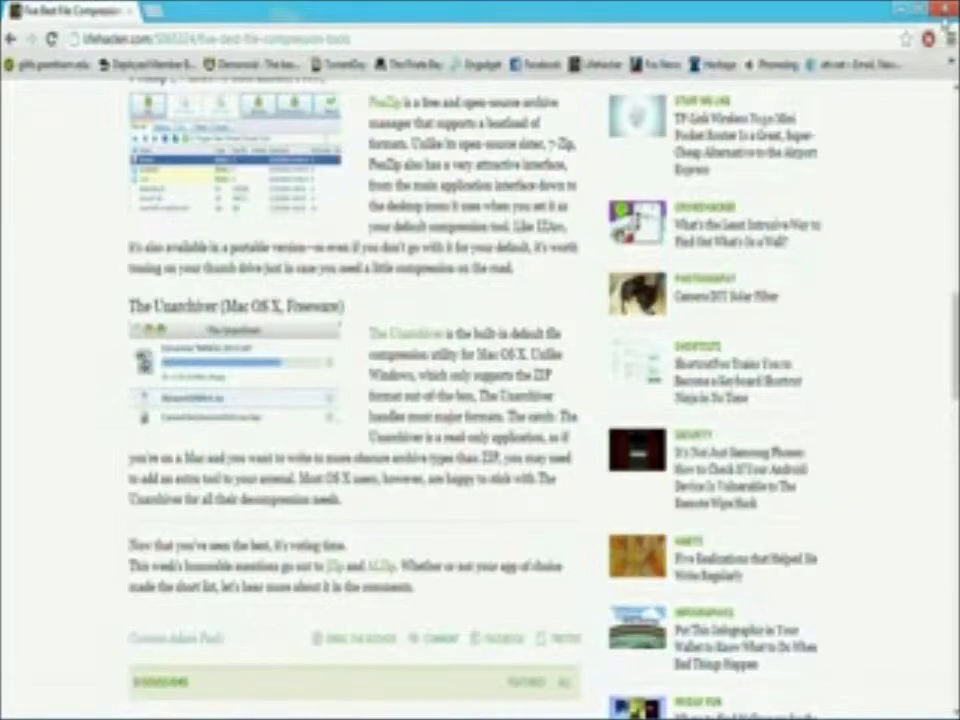
click(943, 10)
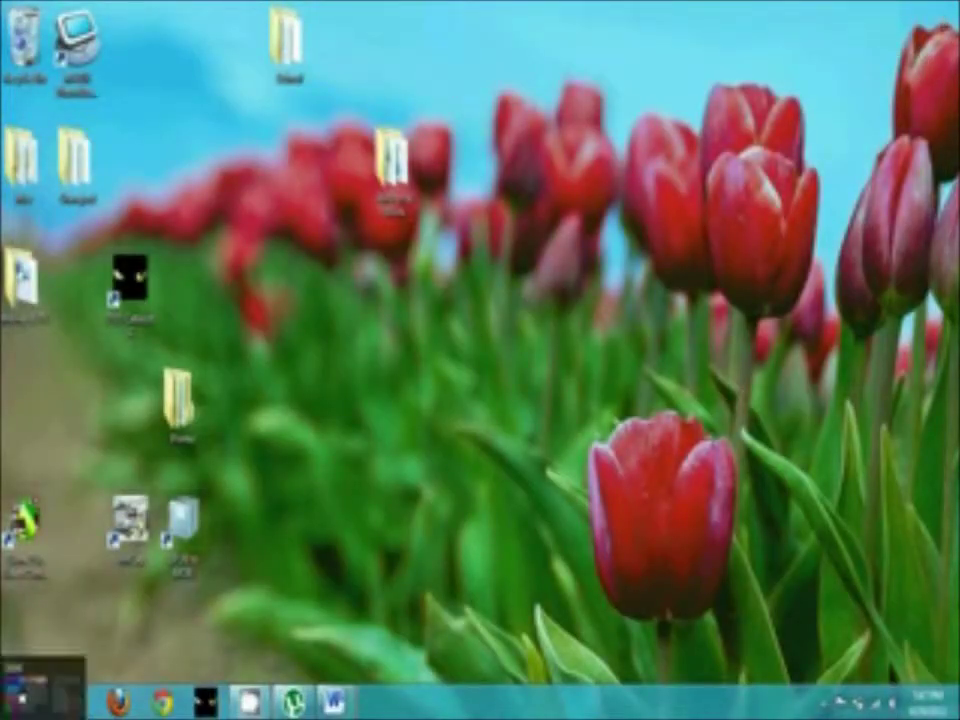
Launch WinRAR from the Windows Start screen.
click(12, 705)
scroll(945, 360, right, 2)
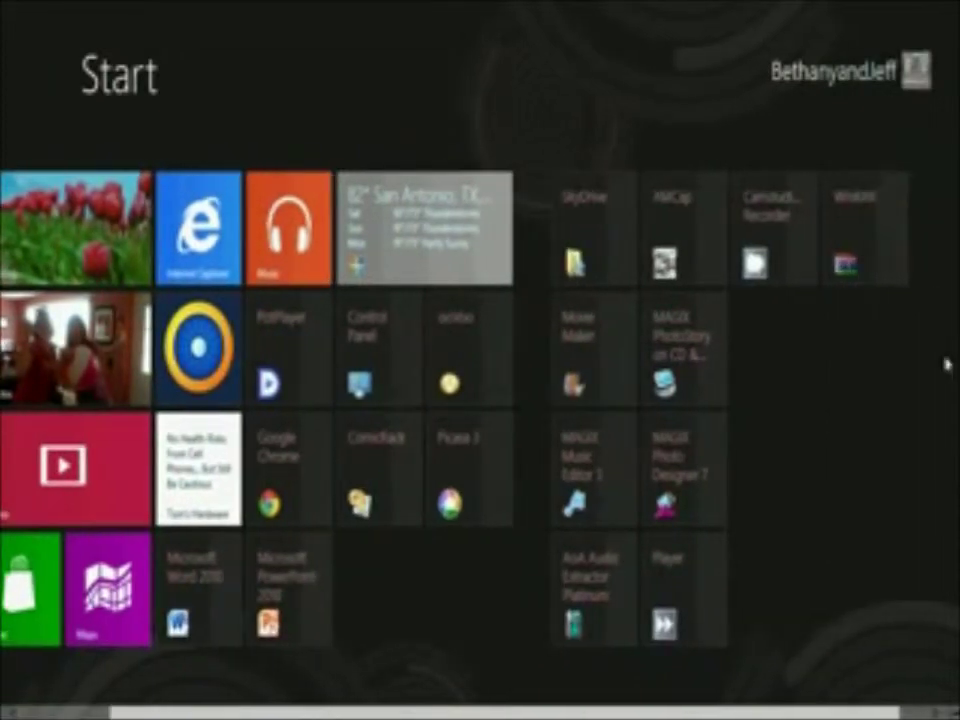
click(875, 248)
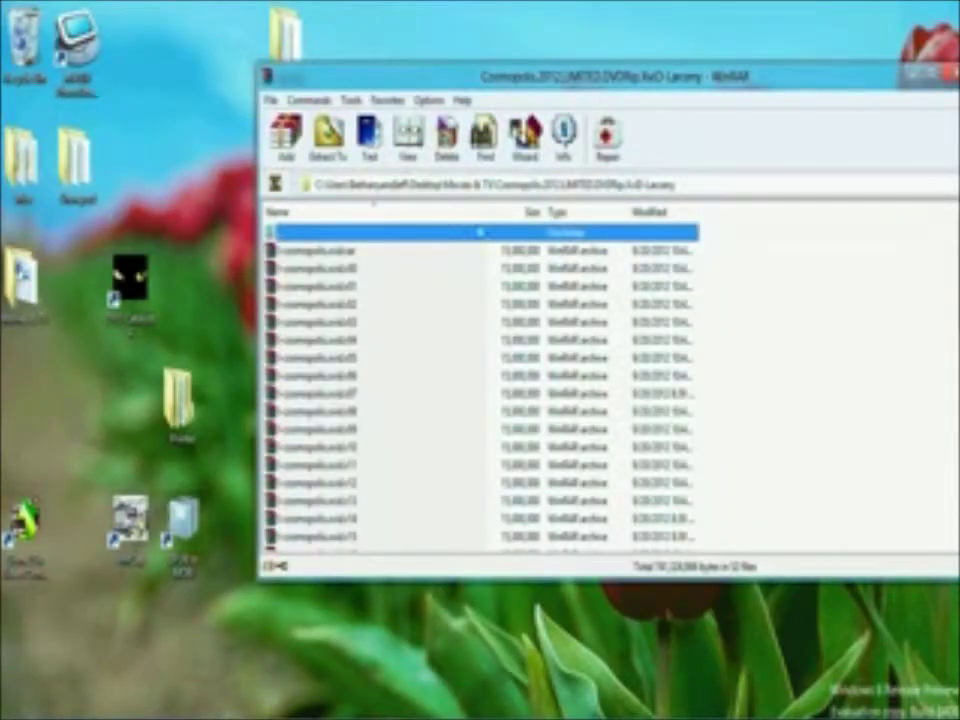
Extract the first cosmopolis RAR archive into the Cosmopolis 2012 folder inside Movies & TV.
click(328, 252)
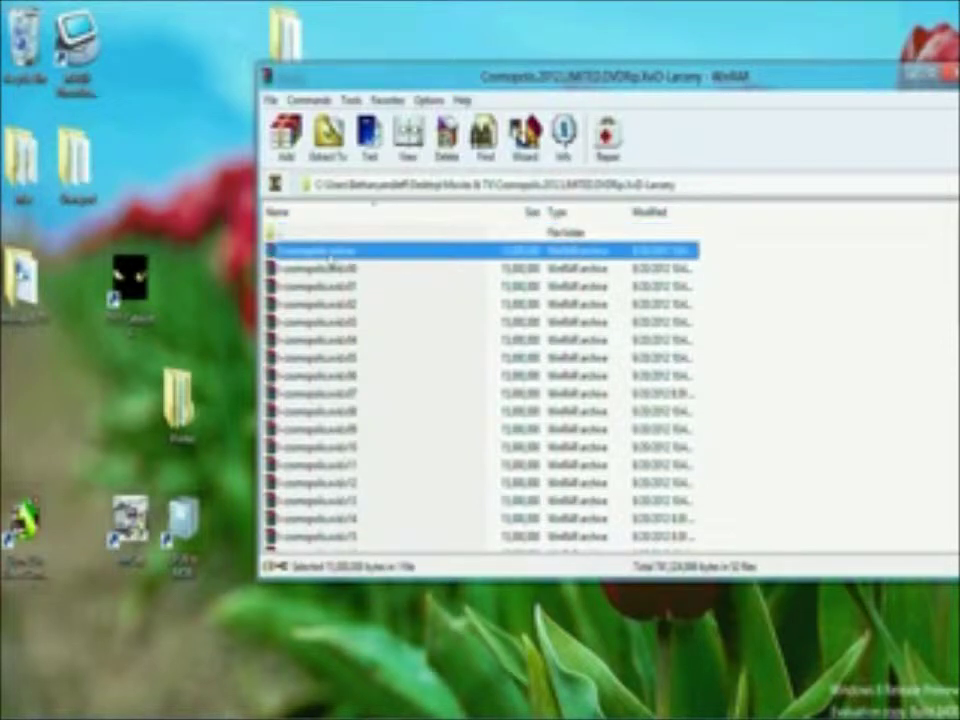
right_click(330, 258)
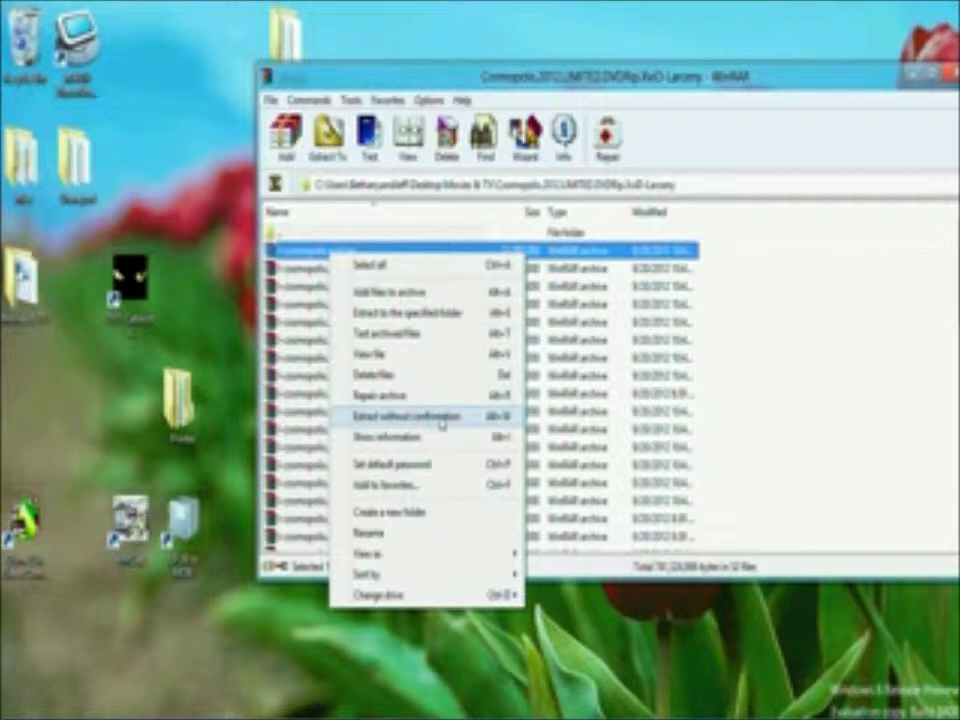
click(334, 122)
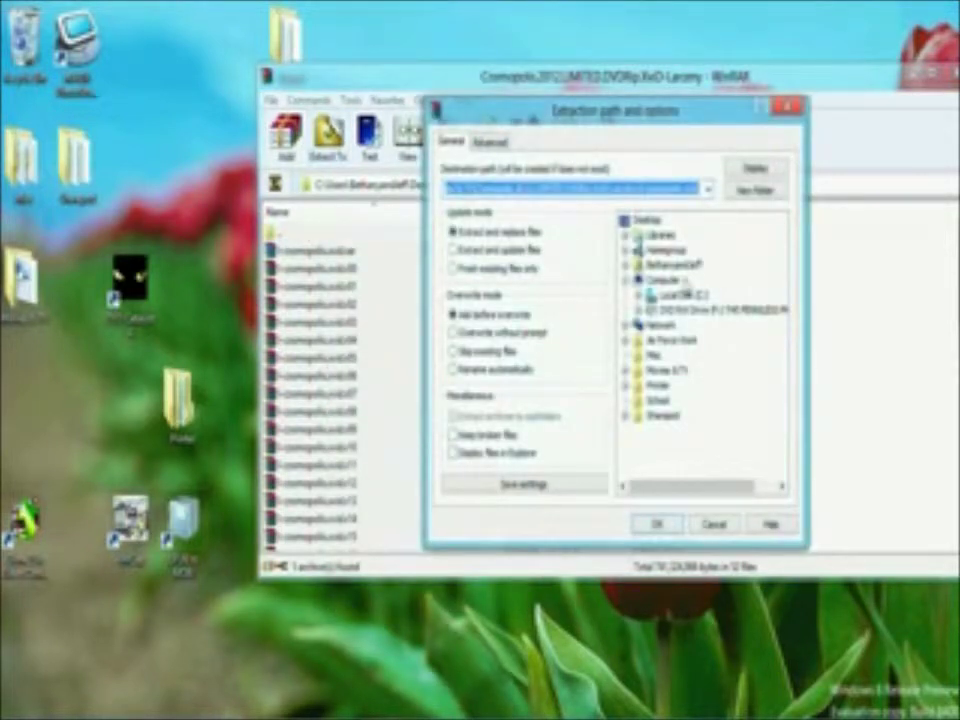
click(632, 370)
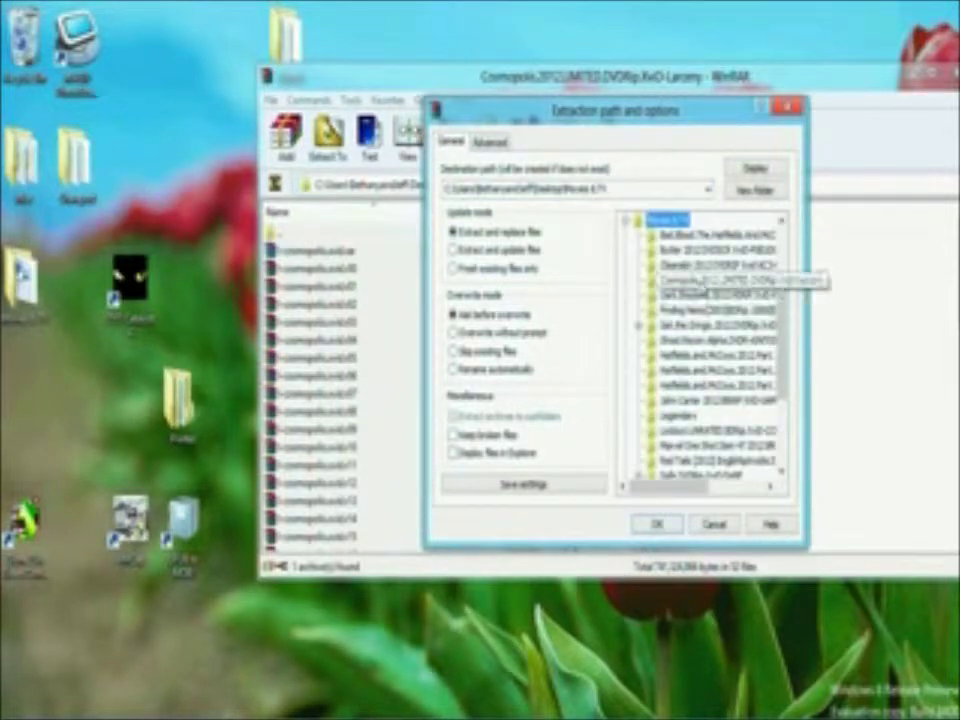
click(705, 279)
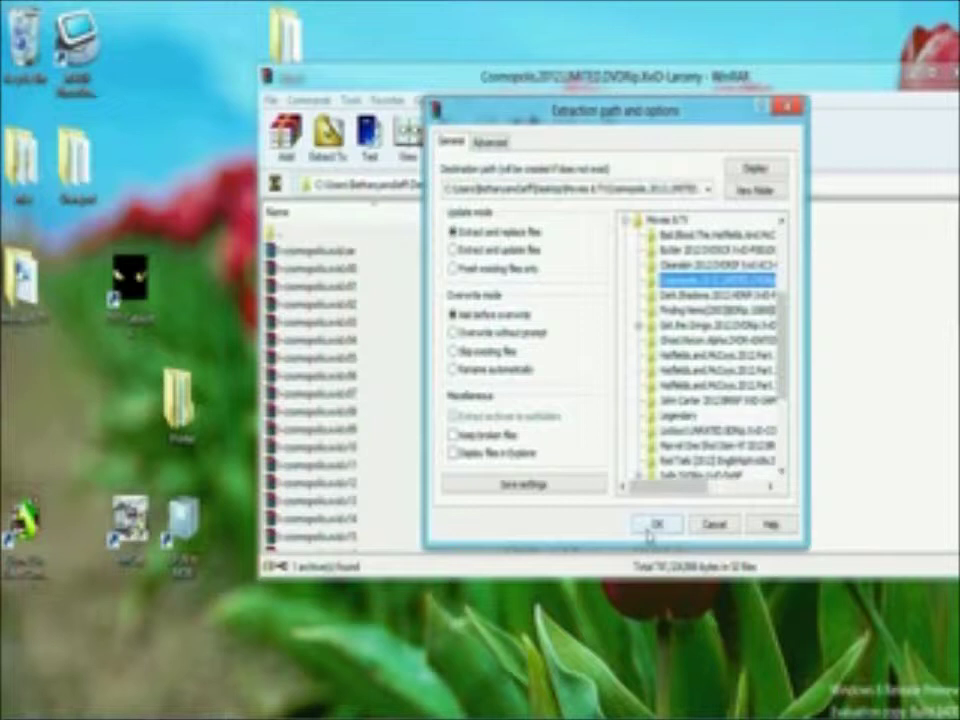
click(647, 531)
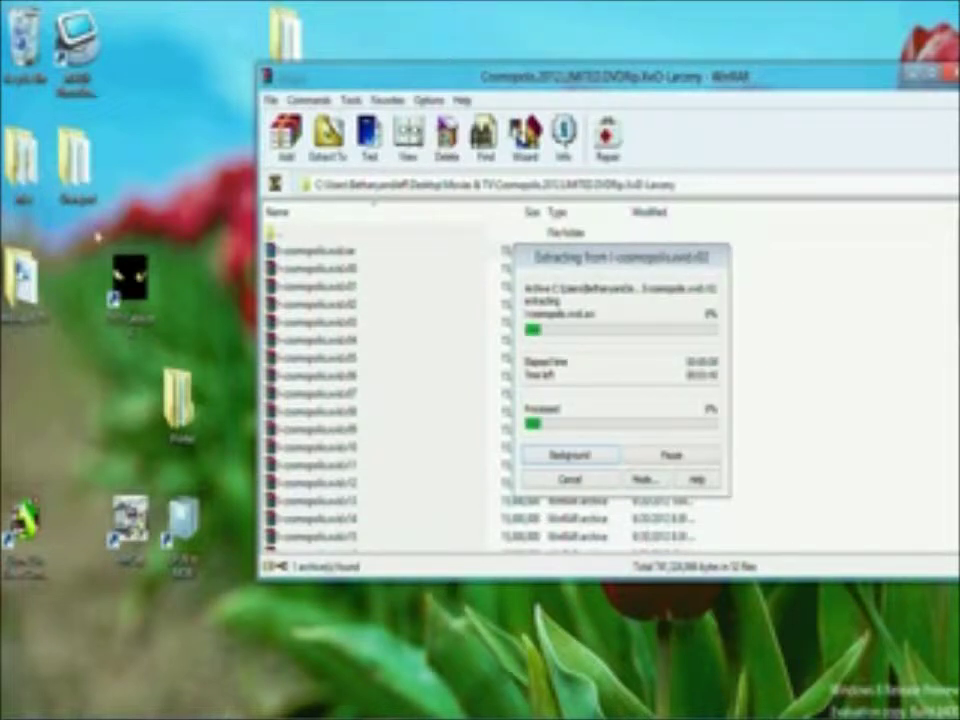
Open the Cosmopolis folder in Movies & TV, play the extracted AVI video to check it, and close the player.
double_click(25, 306)
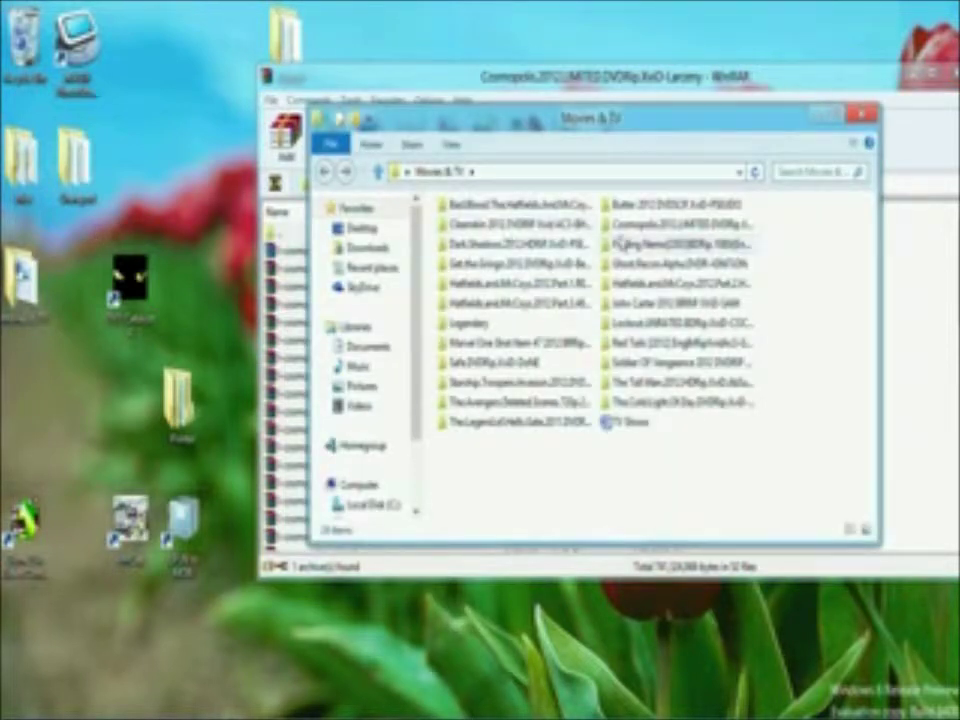
double_click(625, 225)
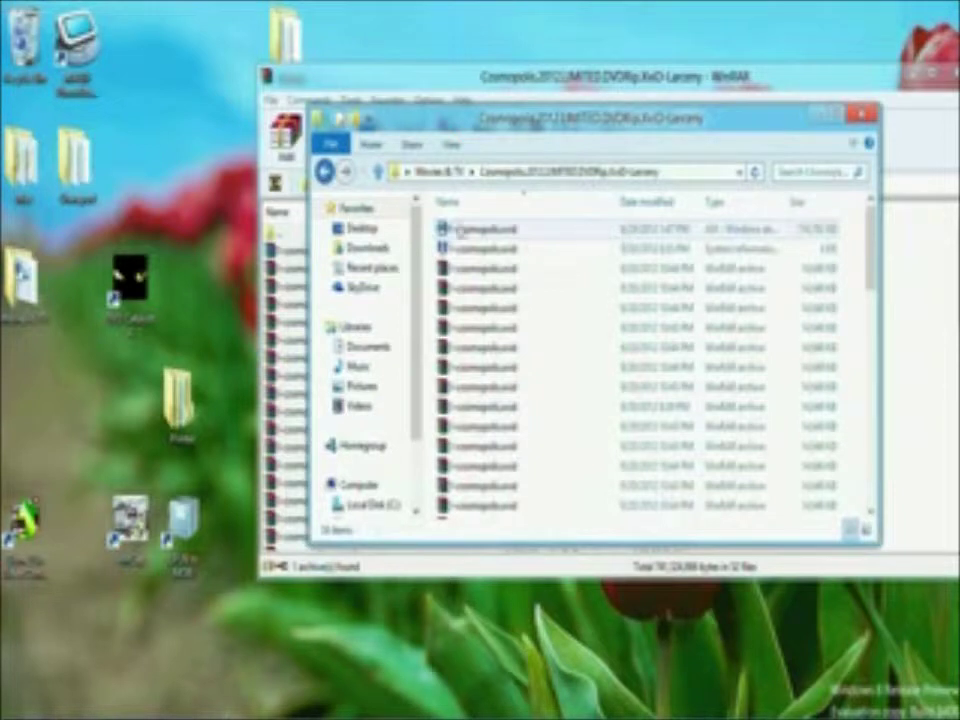
double_click(588, 236)
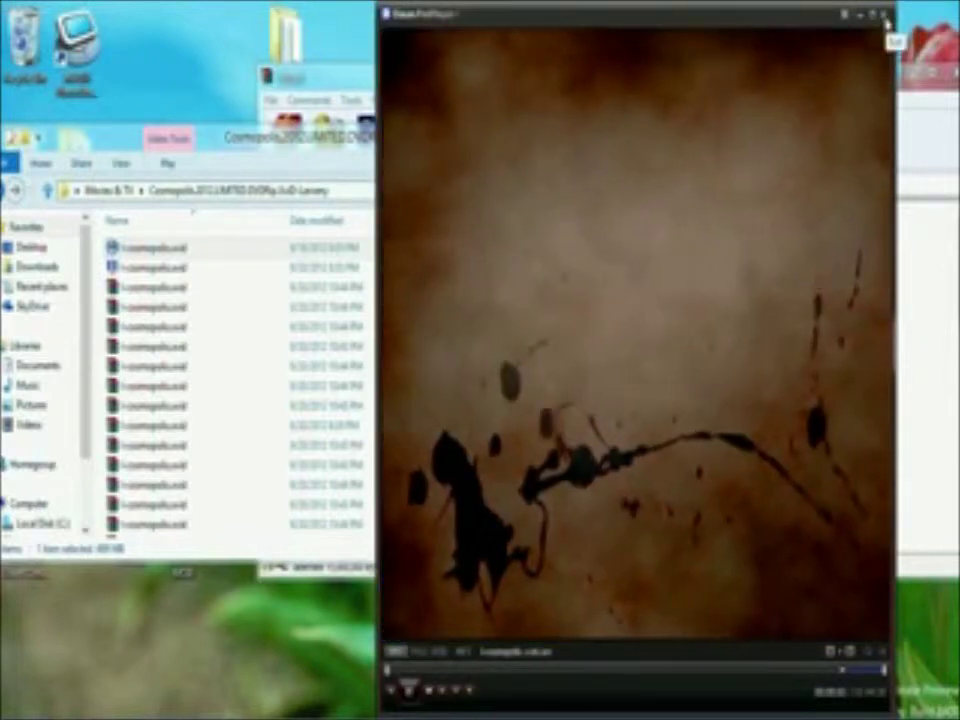
click(884, 14)
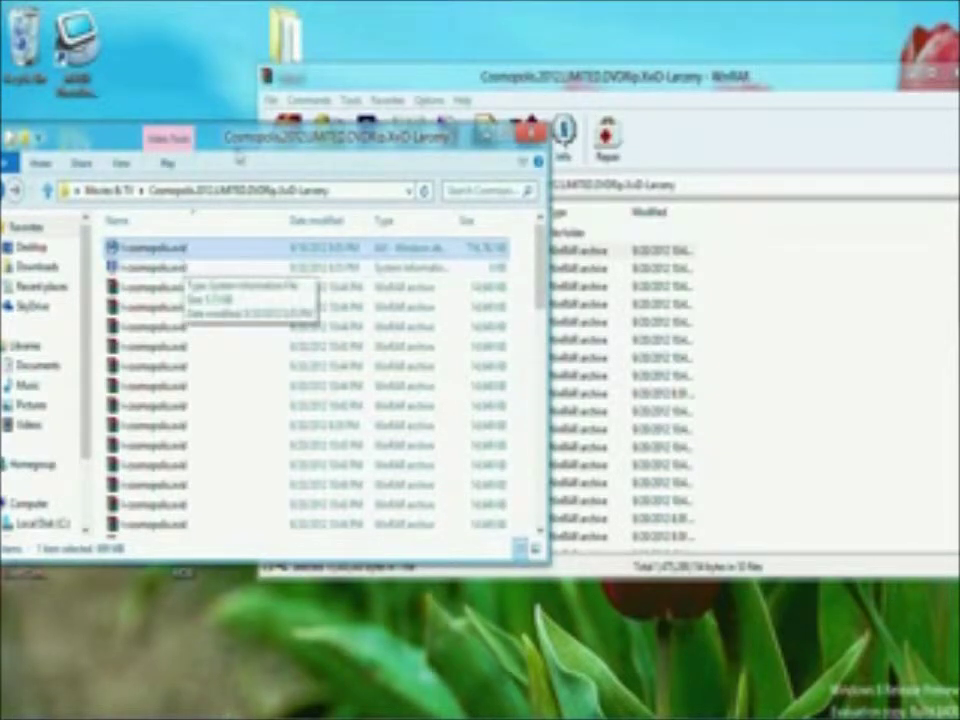
Go to the Finding Nemo folder in Movies & TV and open the archive creation settings for its MKV file.
drag(290, 137, 404, 126)
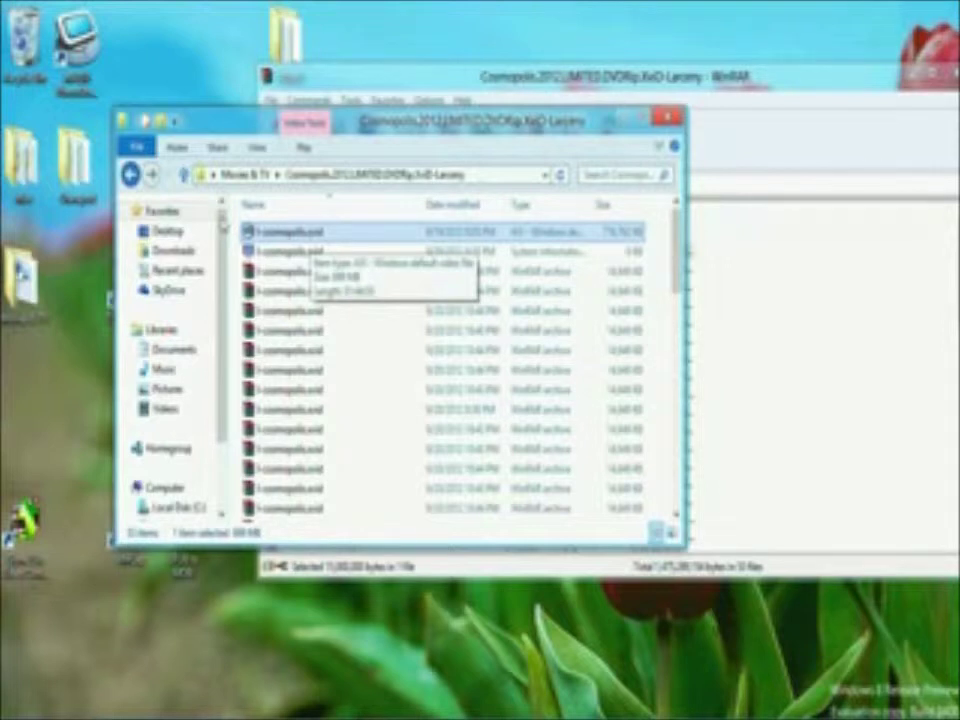
key(BackSpace)
double_click(440, 246)
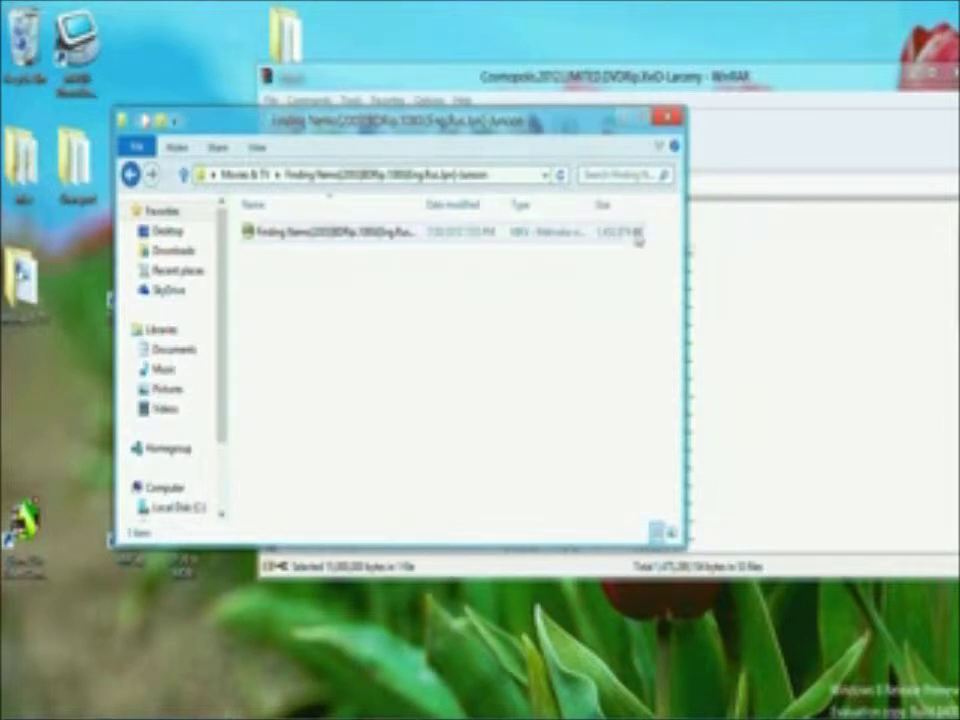
click(603, 234)
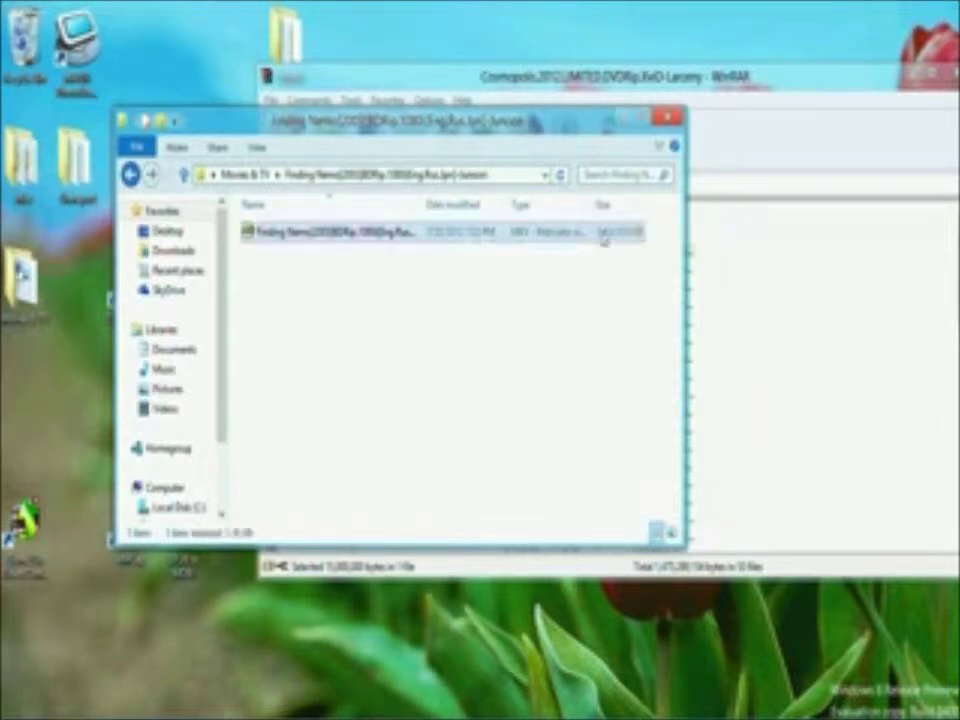
right_click(314, 240)
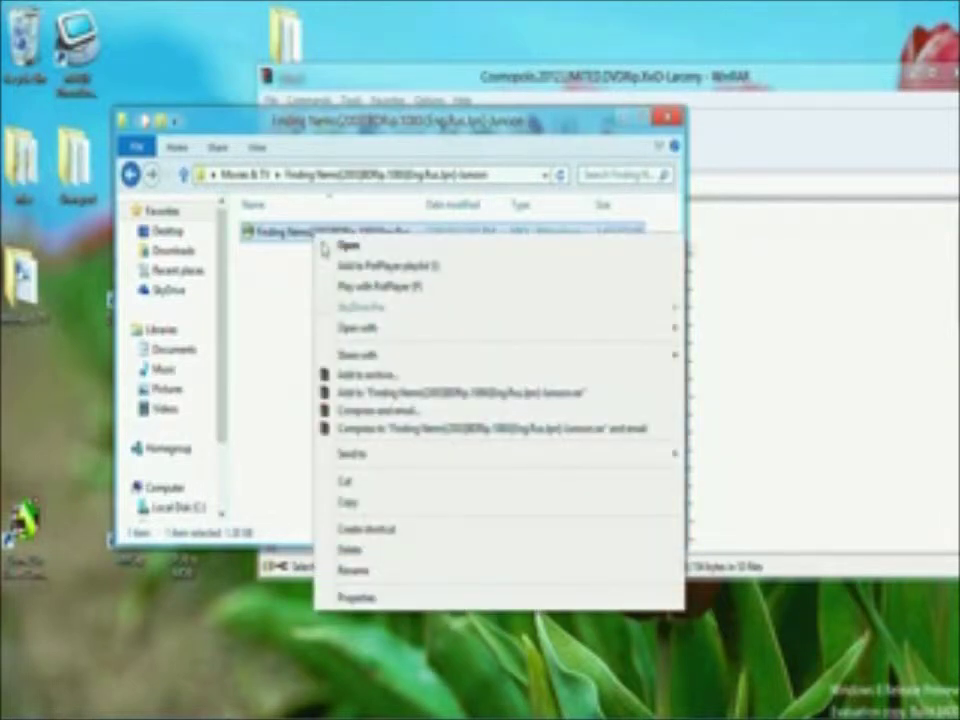
click(377, 376)
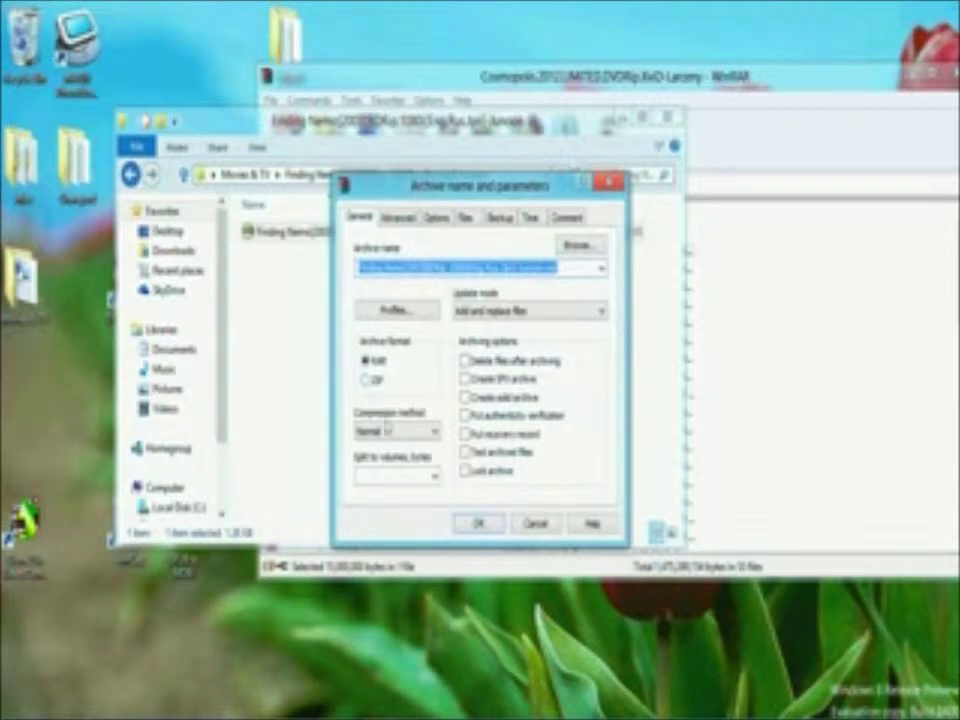
Set the compression method to Fastest and activate the split-to-volumes size for a custom entry.
click(389, 431)
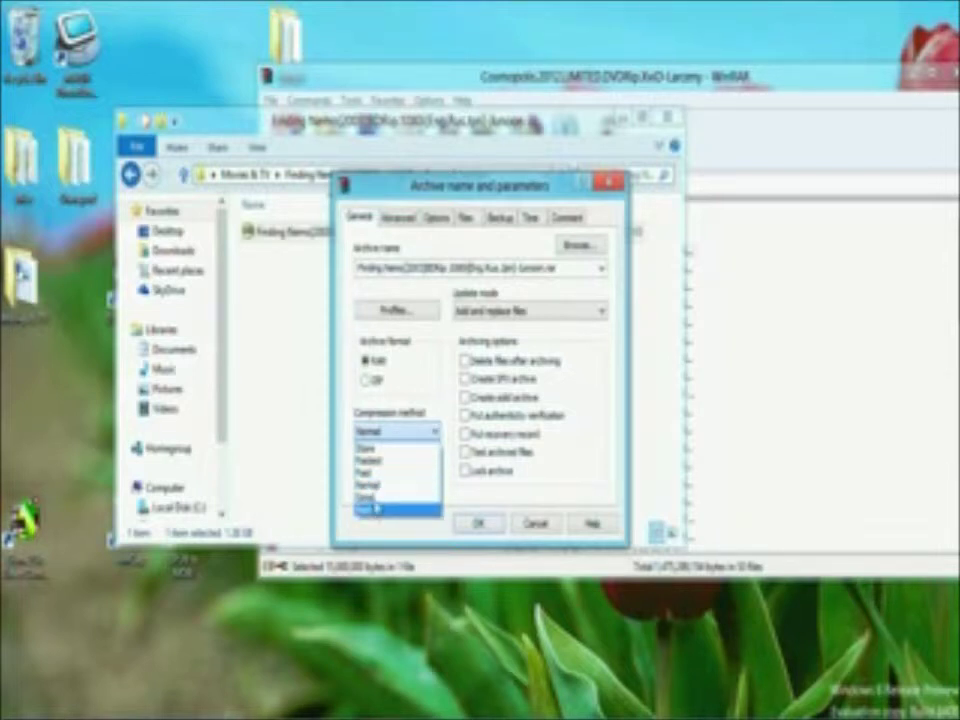
click(374, 460)
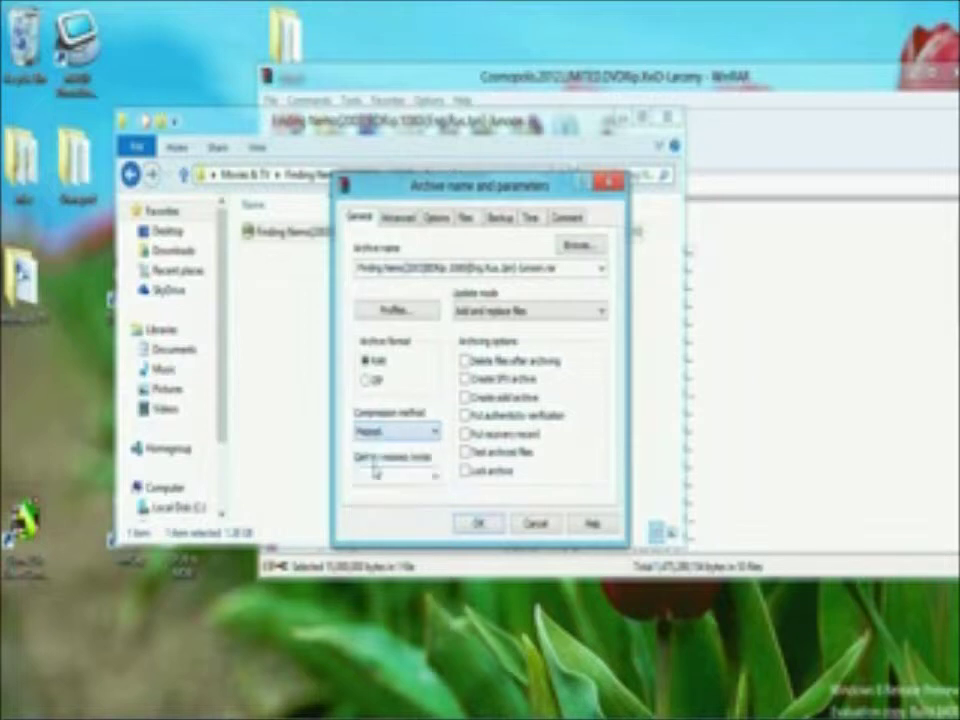
click(434, 477)
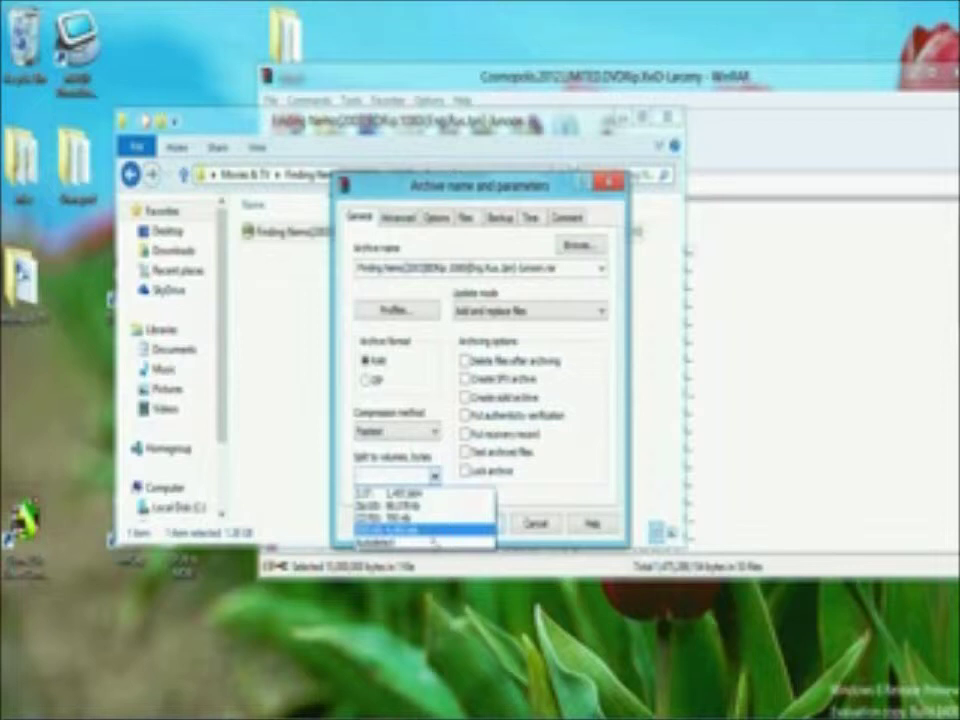
click(416, 485)
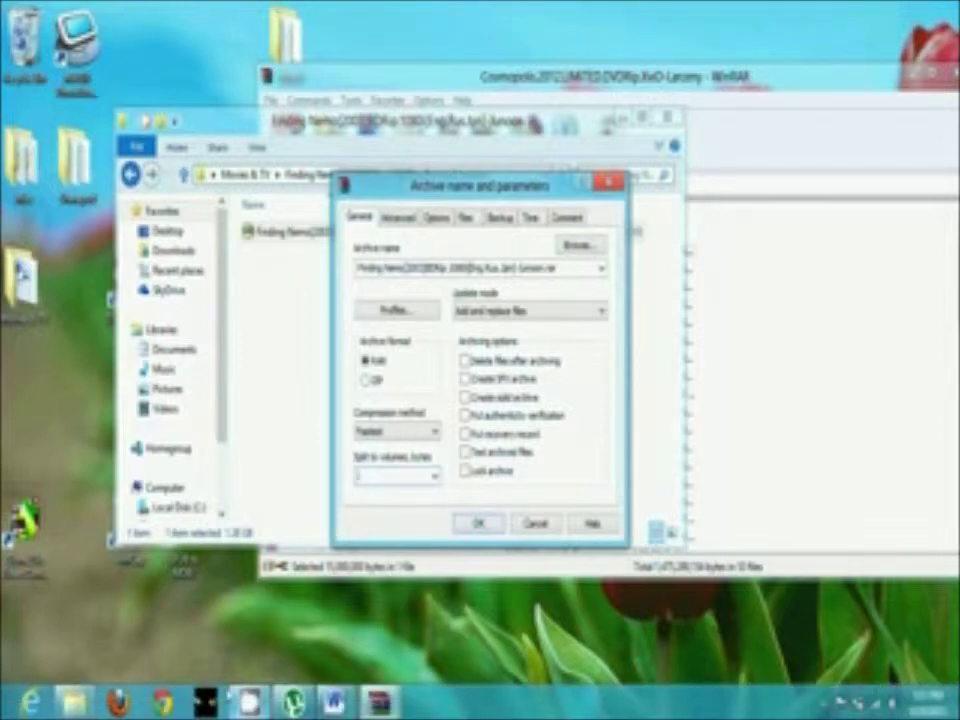
Switch to the Chrome browser and search Google for "how many bytes in a megabyte".
click(163, 703)
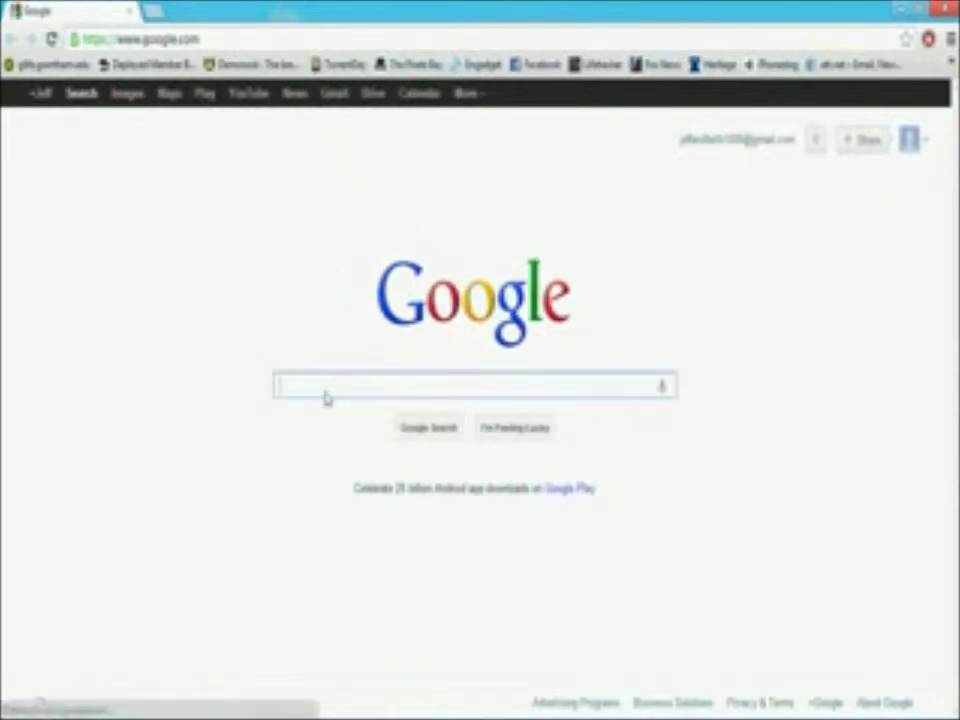
text(how man)
text(y t)
text(yte)
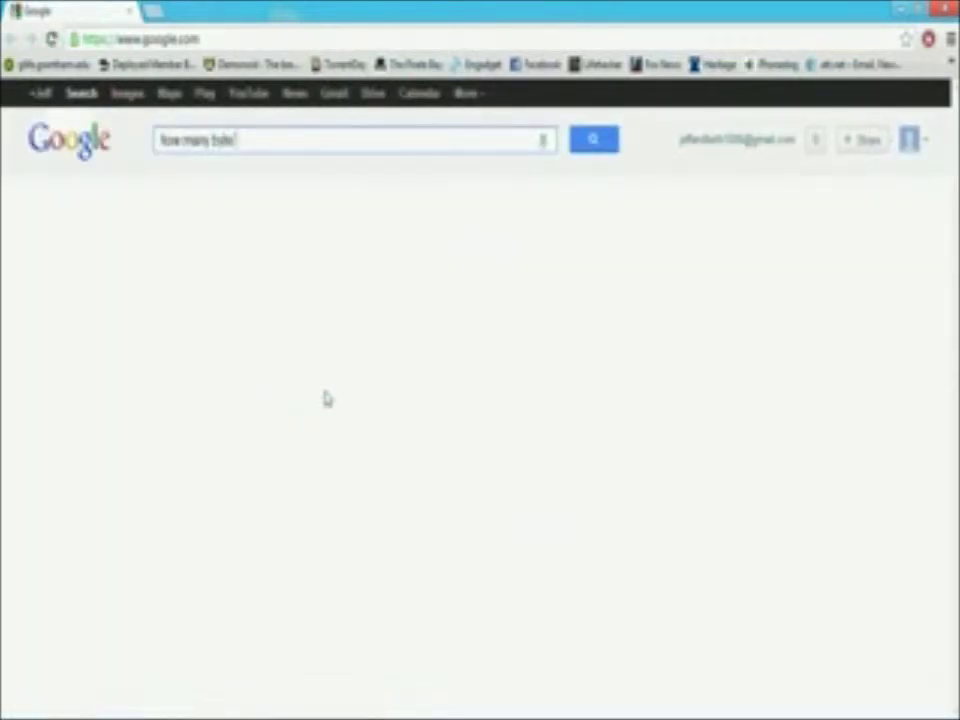
text(s in a)
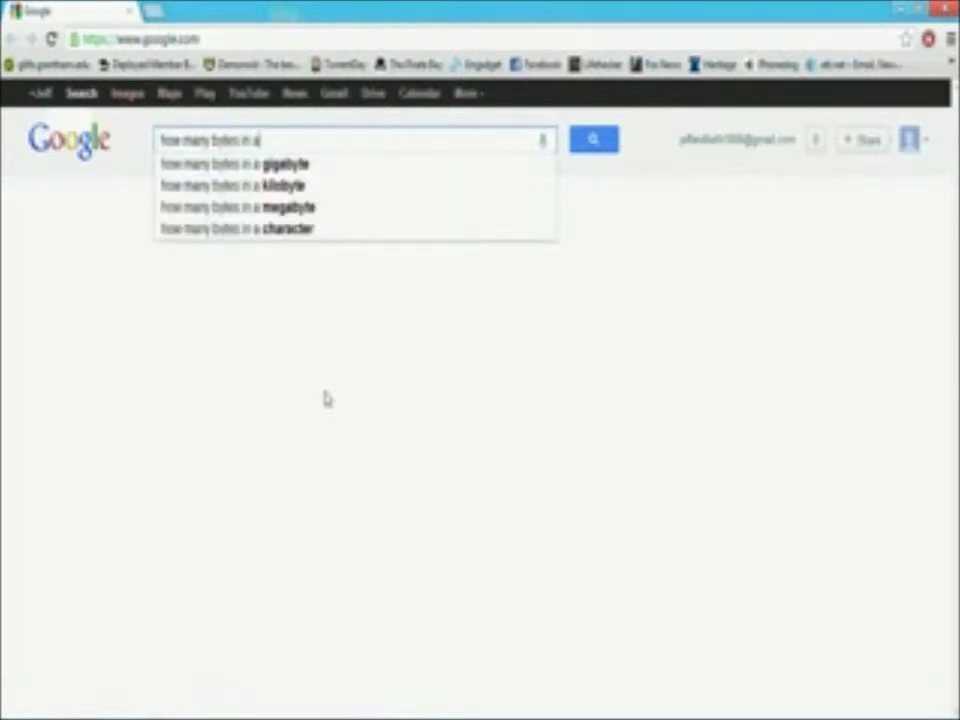
text( megabyte)
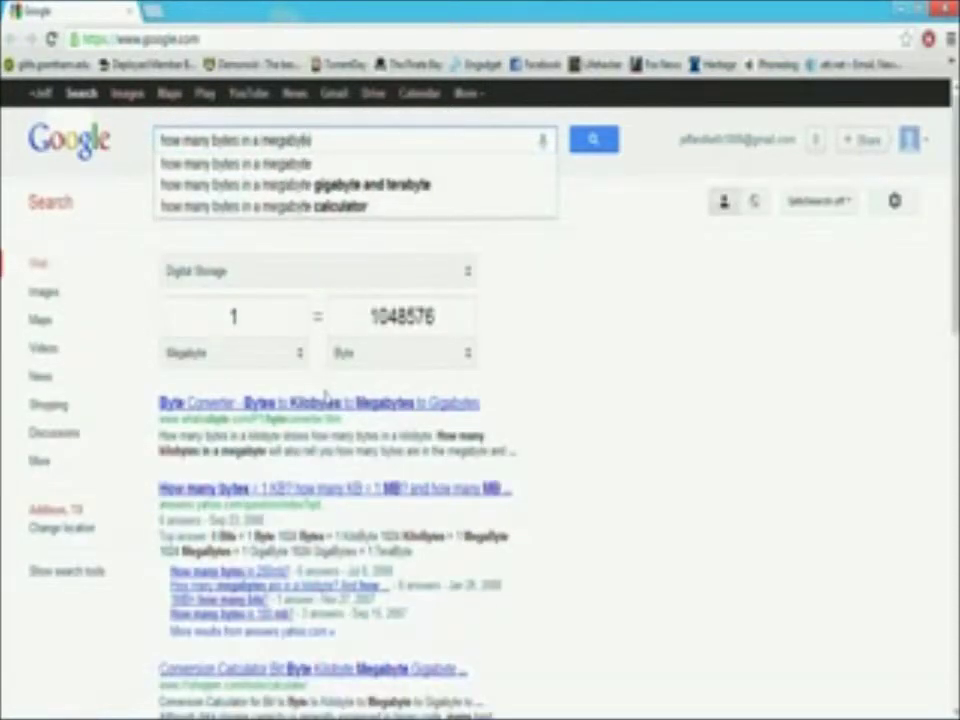
key(Return)
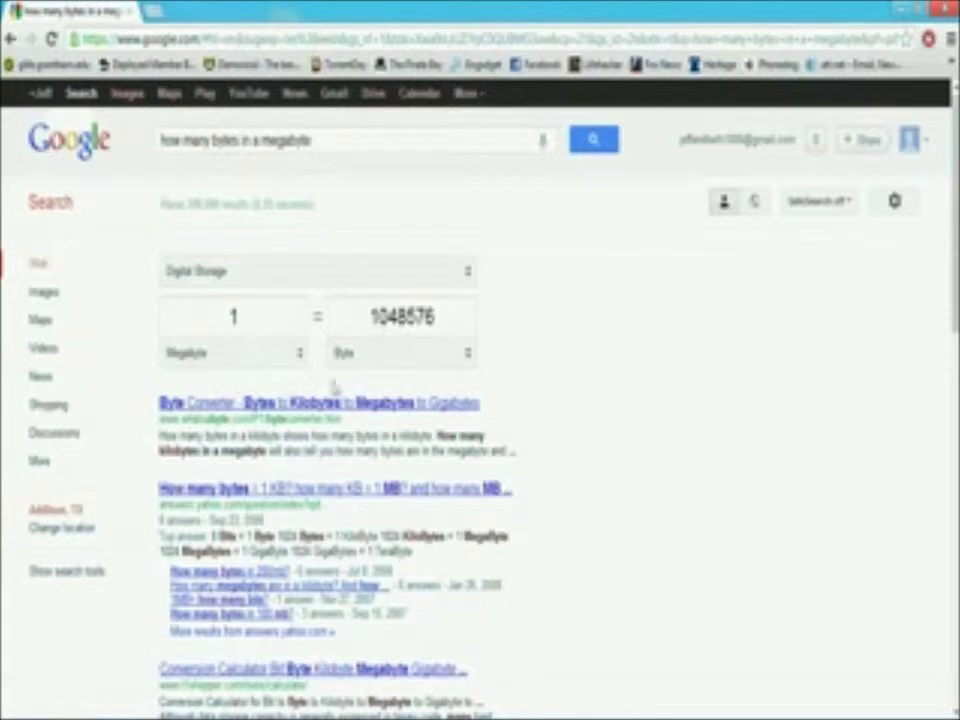
Check how many bytes a gigabit holds in the unit converter, and return the source unit to Megabyte.
click(303, 355)
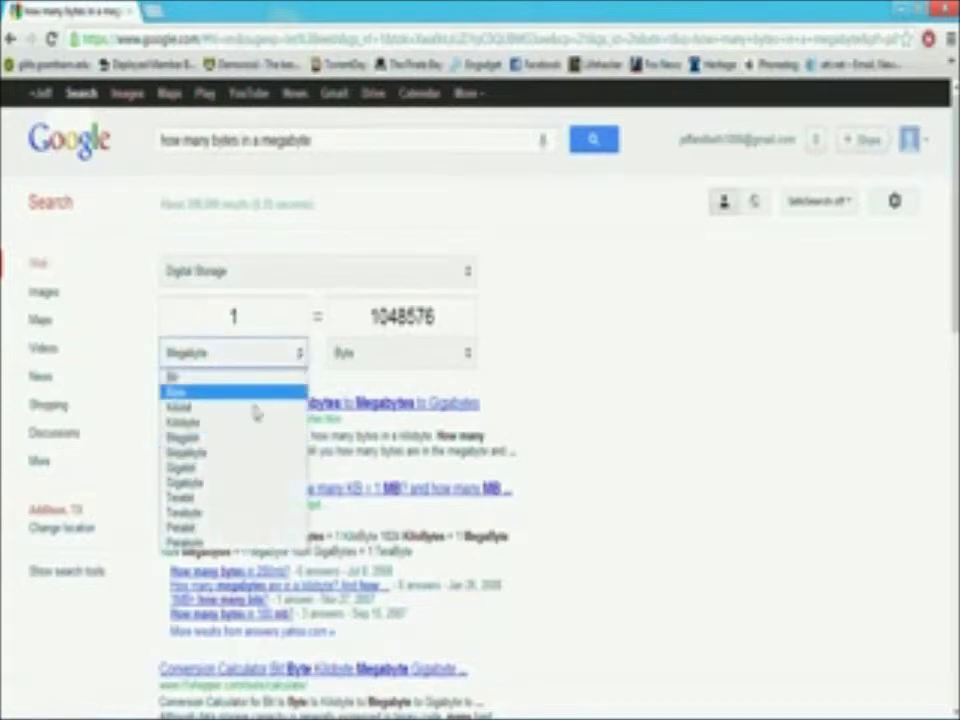
click(223, 472)
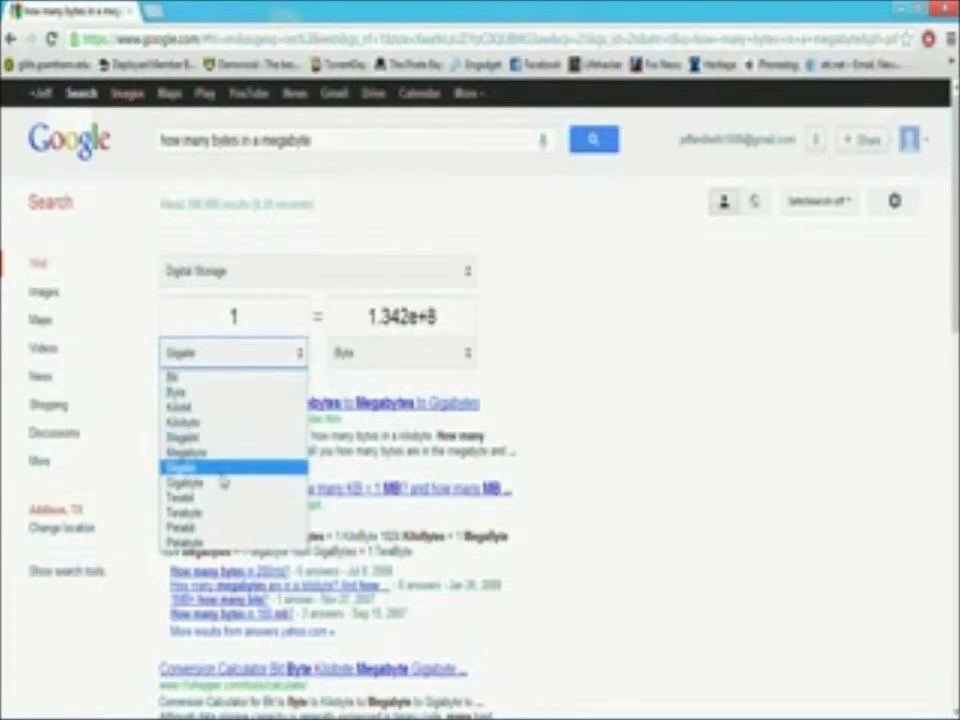
click(296, 360)
click(190, 452)
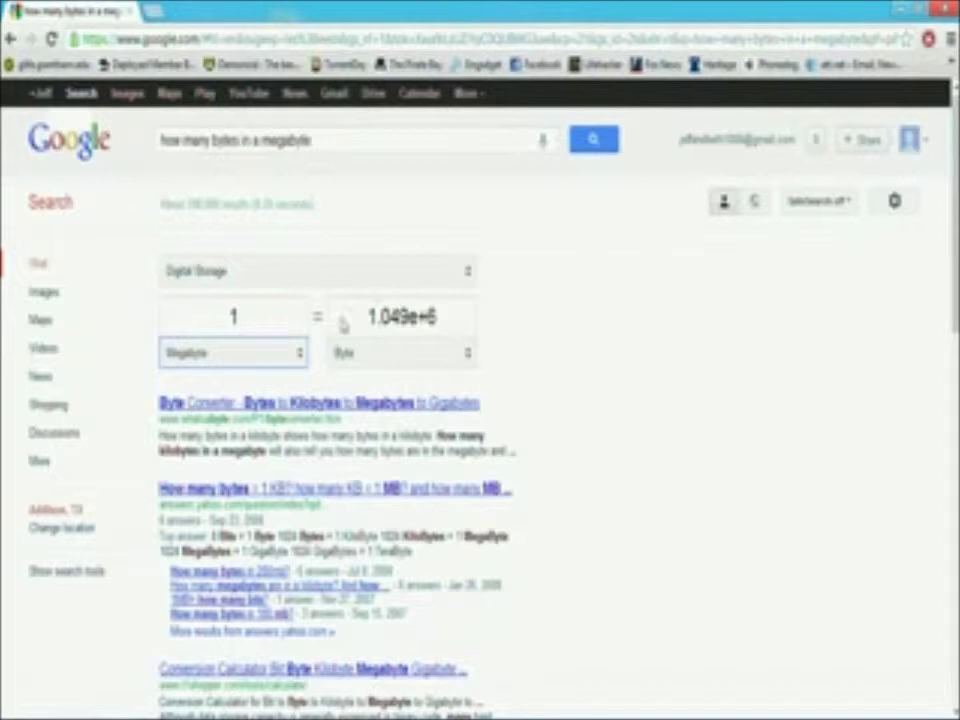
Return to the archive settings in WinRAR and set the split-to-volumes size to 15000000 bytes.
click(531, 367)
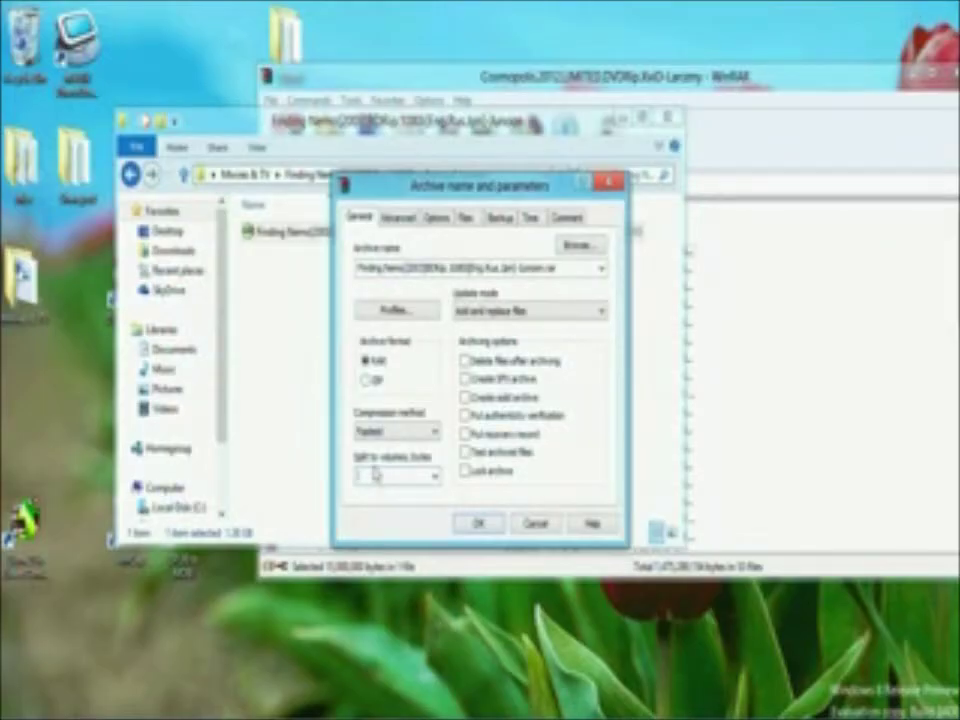
text(5000000)
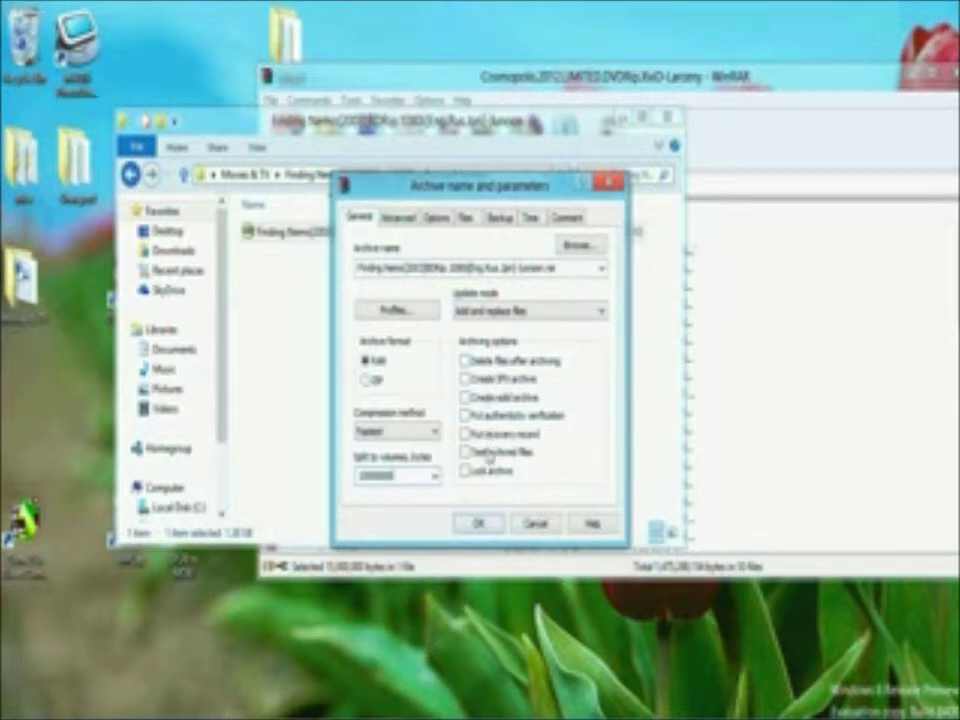
Review the Advanced, Options, Files, Backup, Time and Comment settings of the archive and return to the General settings.
click(399, 219)
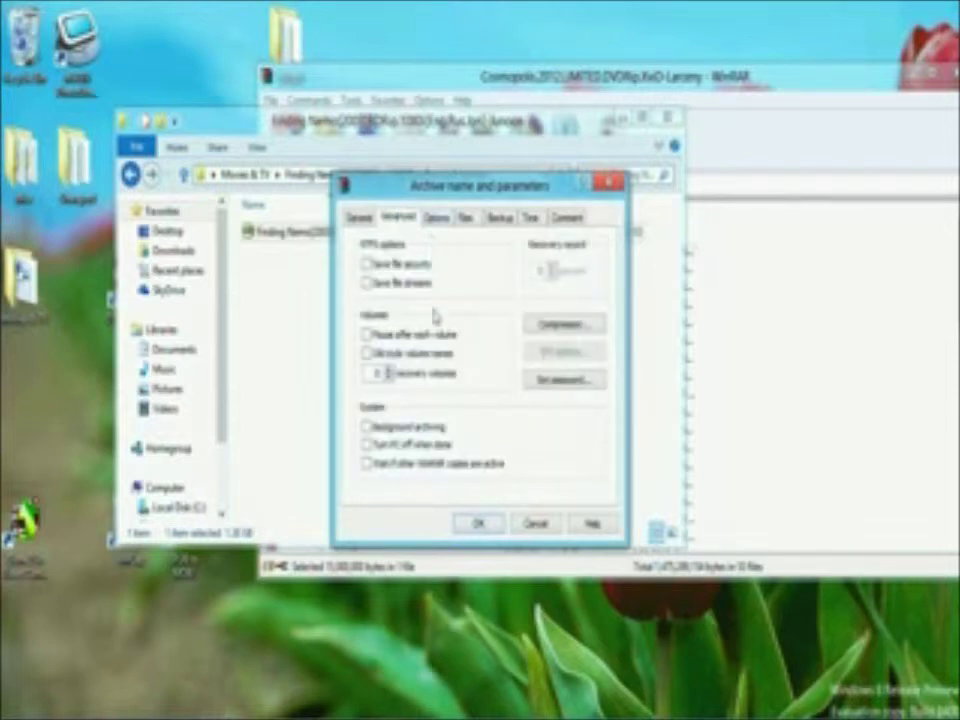
click(441, 221)
click(466, 219)
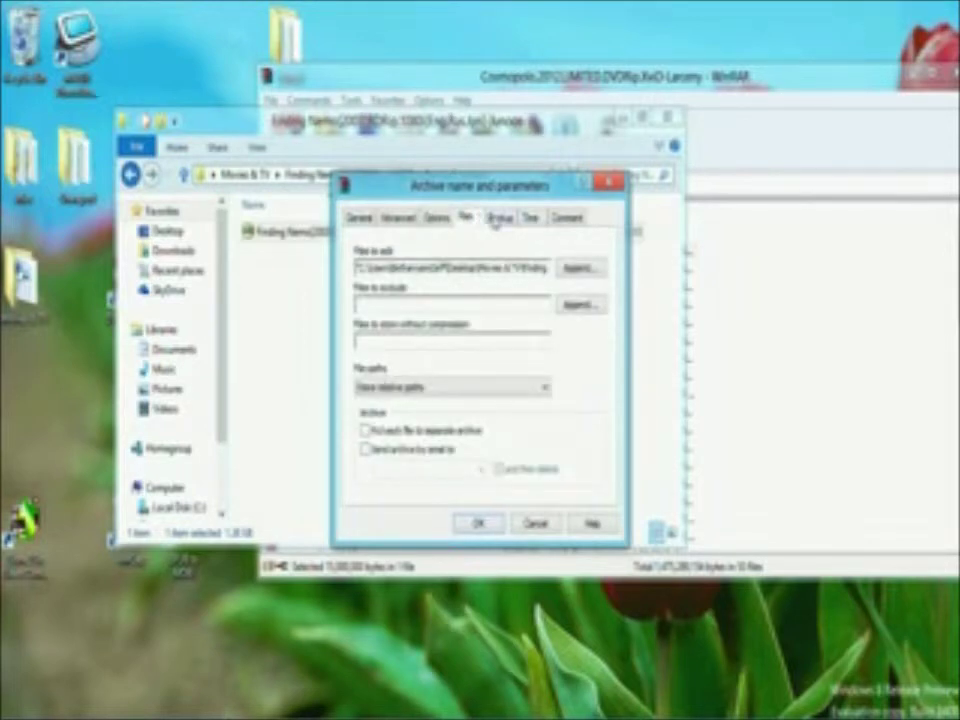
click(498, 220)
click(527, 219)
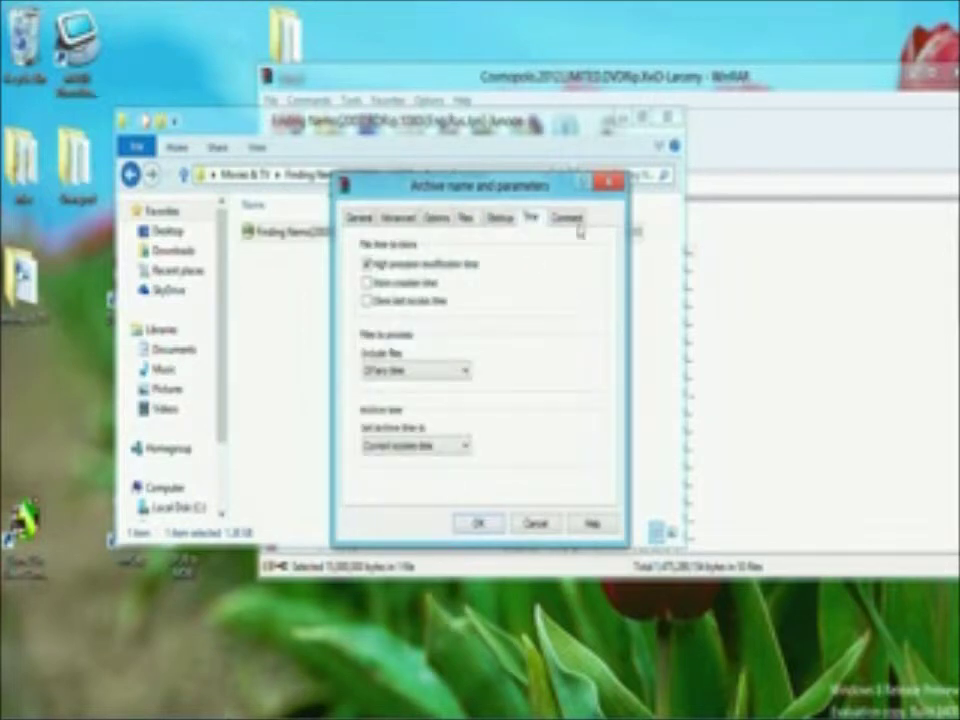
click(570, 219)
click(400, 219)
click(360, 218)
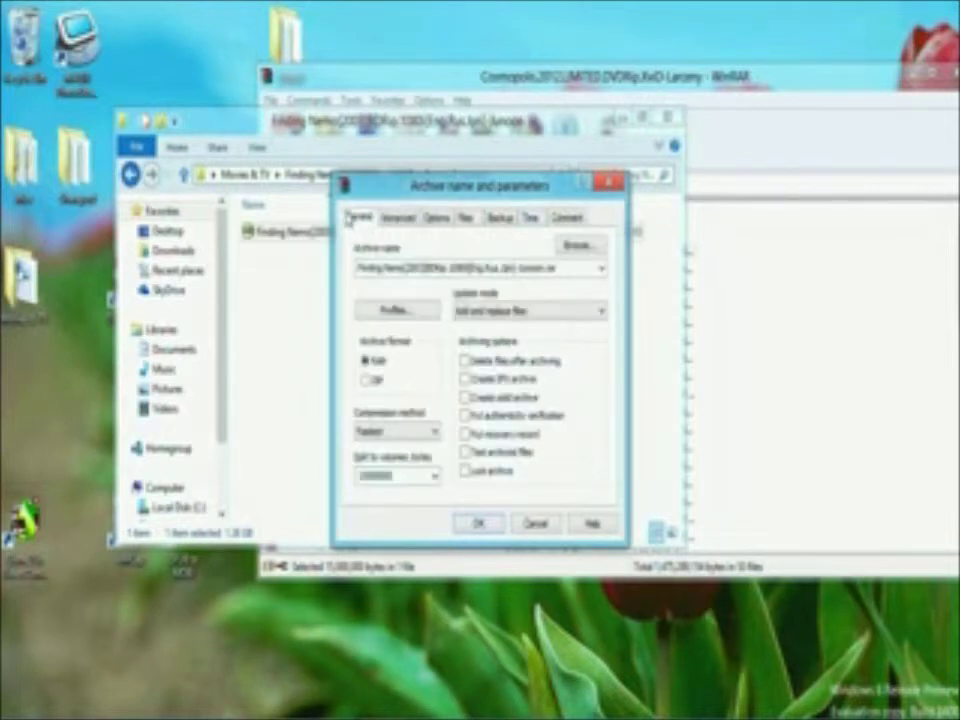
Create the split RAR archive of the Finding Nemo MKV file and look through its volumes in the folder.
click(489, 521)
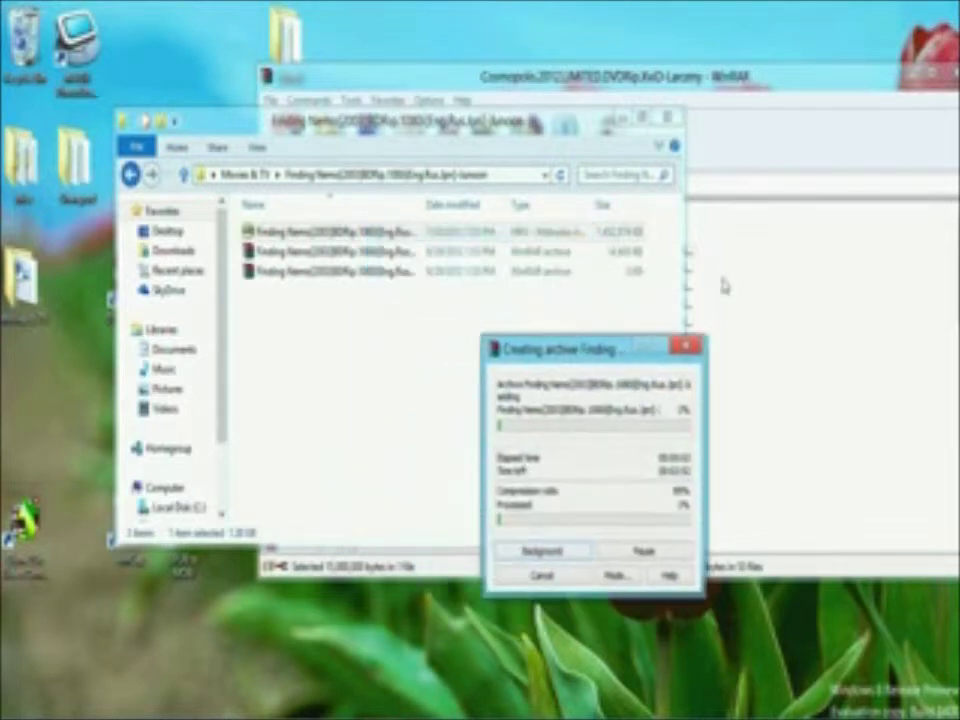
drag(618, 353, 842, 192)
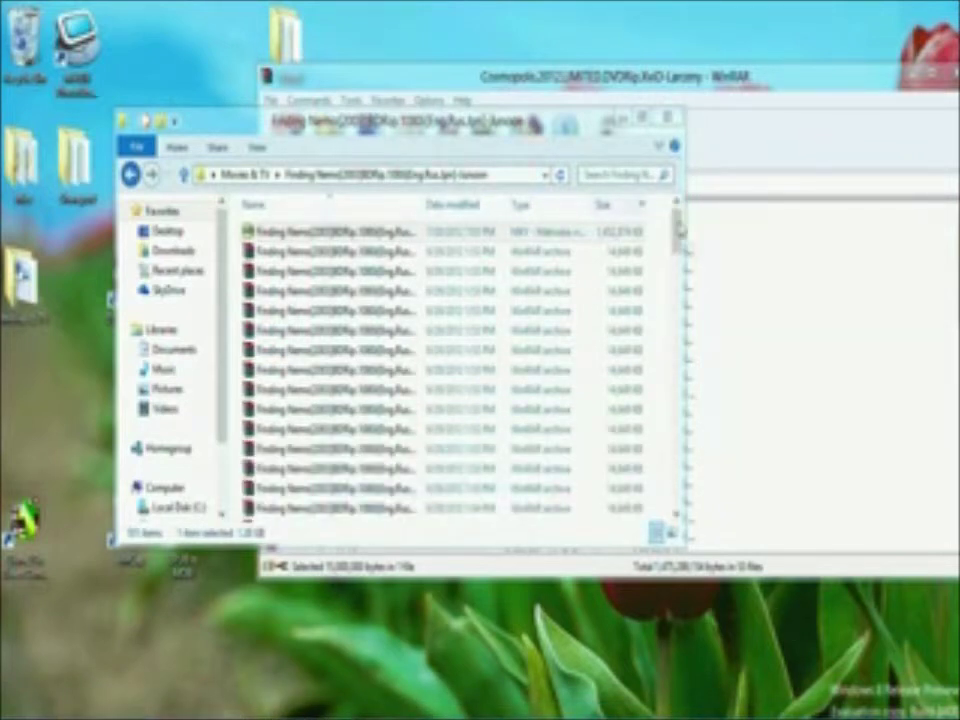
mouse_move(679, 241)
mouse_down()
mouse_move(678, 484)
mouse_move(677, 230)
mouse_up()
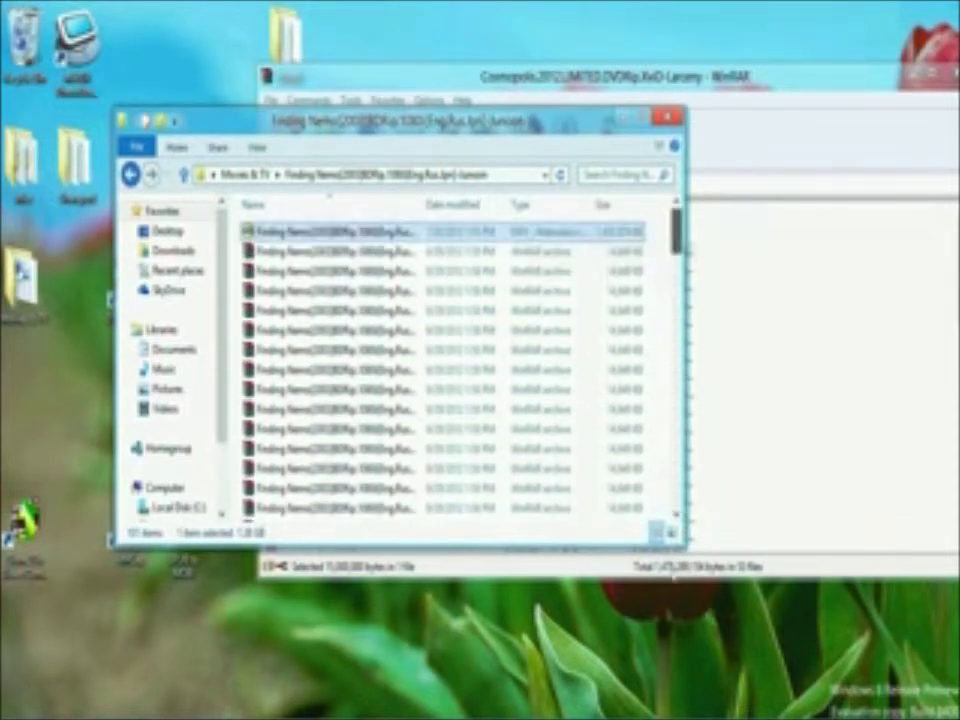
click(677, 512)
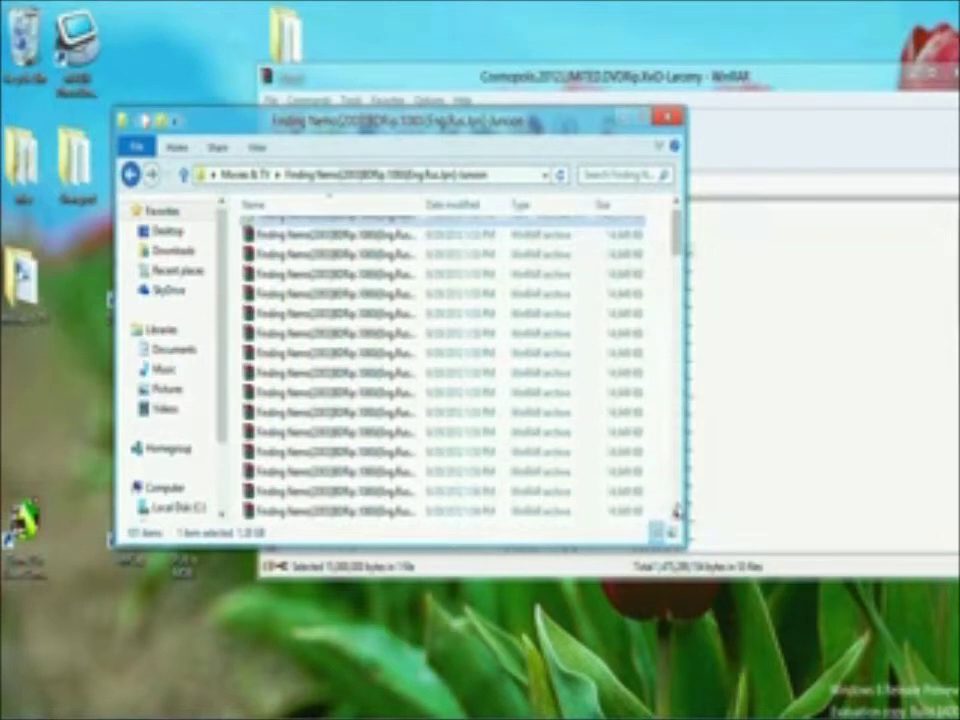
drag(679, 250, 676, 510)
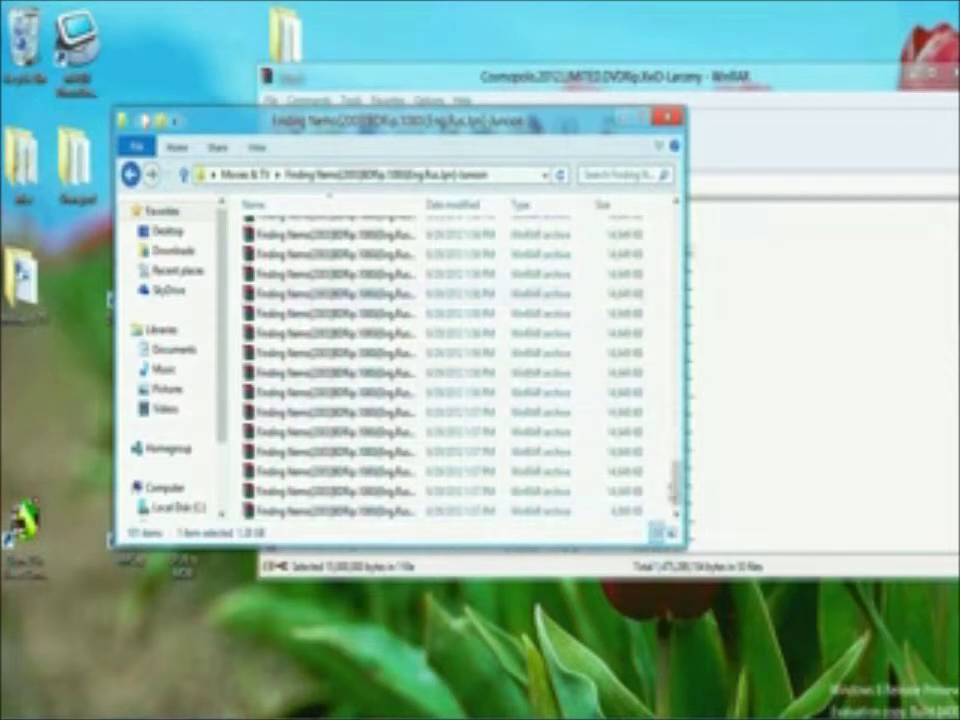
drag(675, 492, 675, 241)
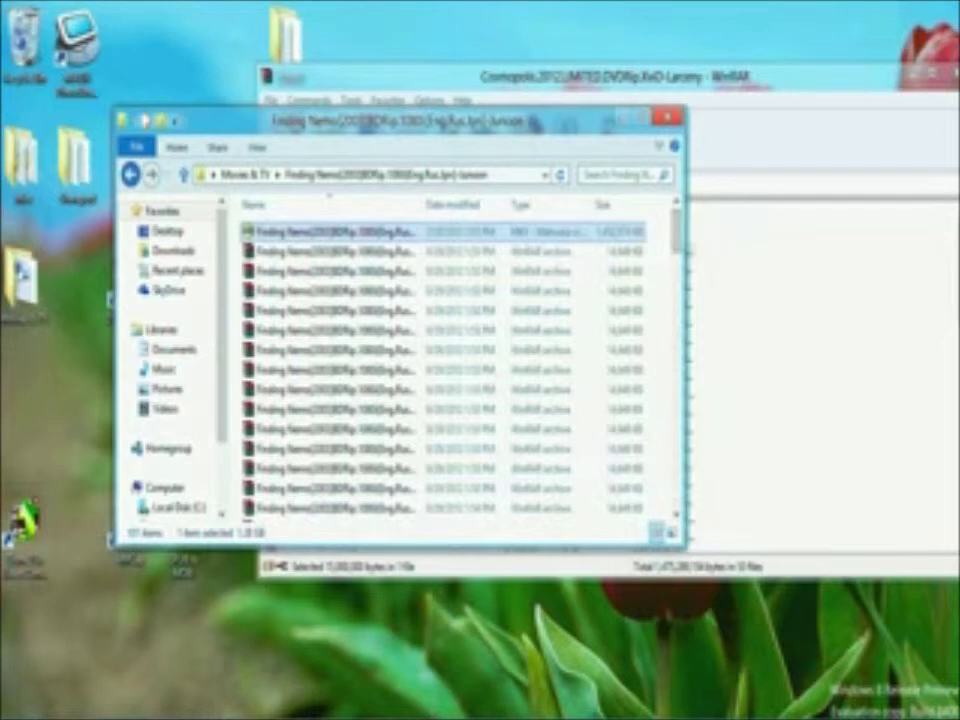
Switch to Box in the browser and upload the first Finding Nemo RAR volume from its desktop Movies & TV subfolder to All Files.
mouse_move(430, 717)
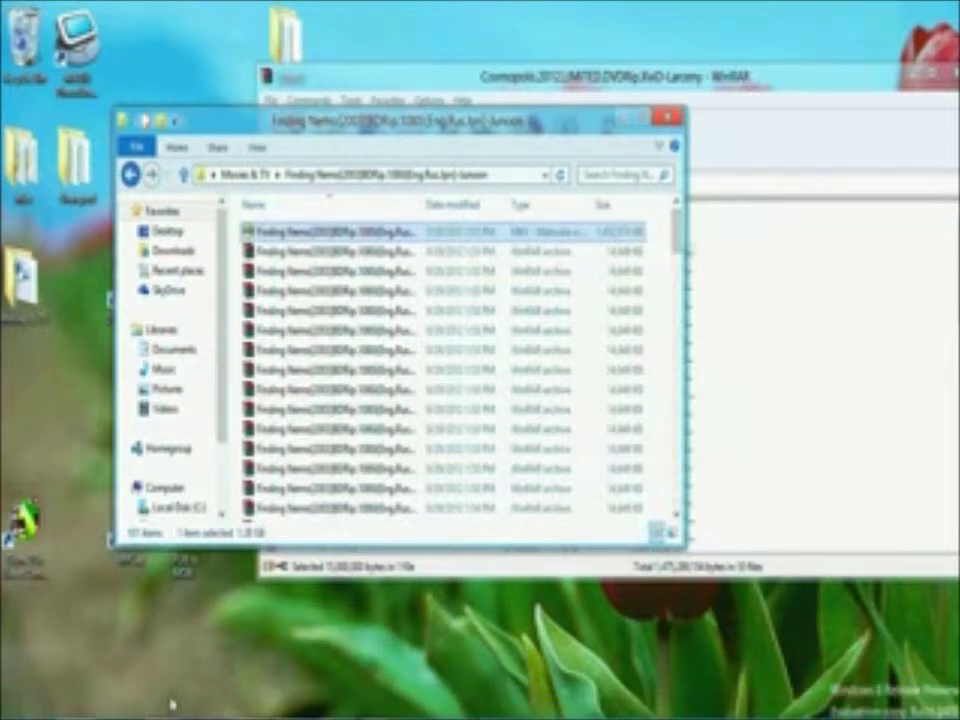
click(163, 706)
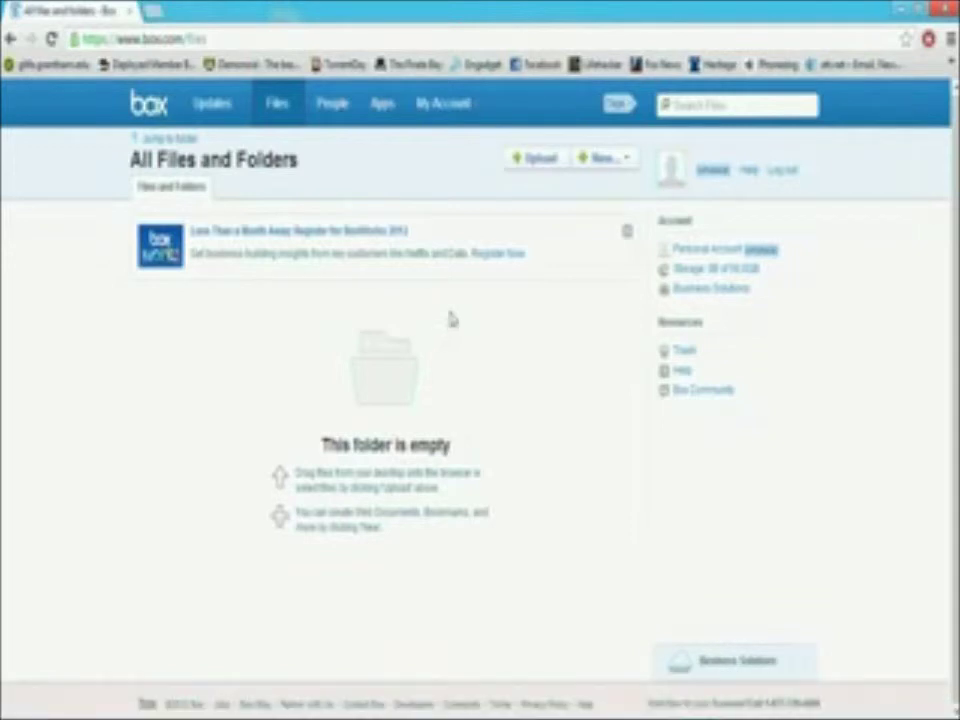
click(540, 160)
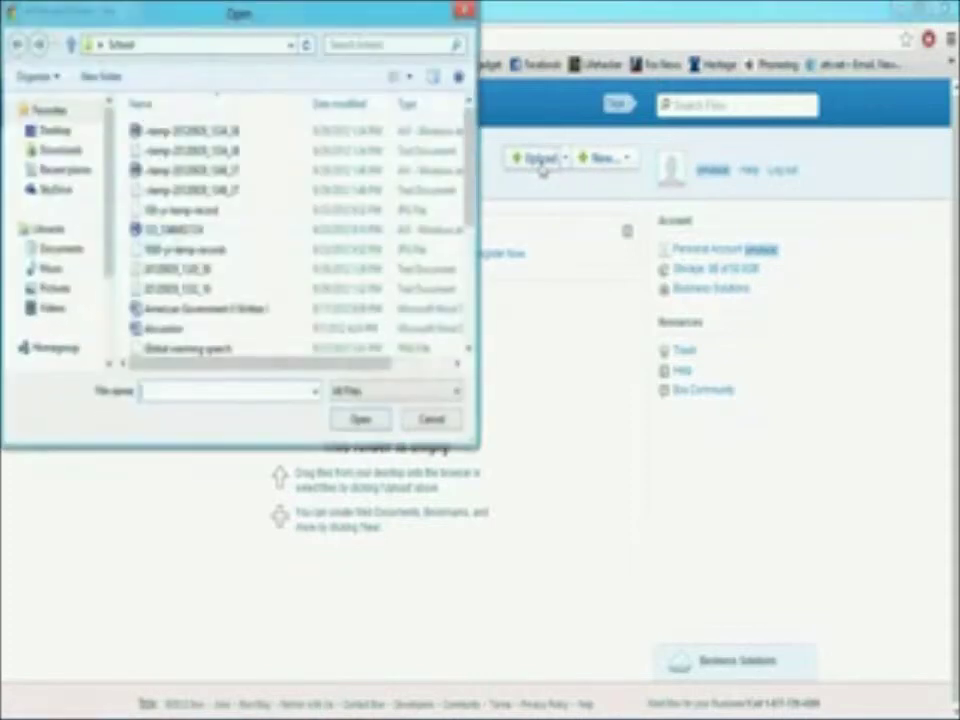
click(55, 131)
double_click(205, 252)
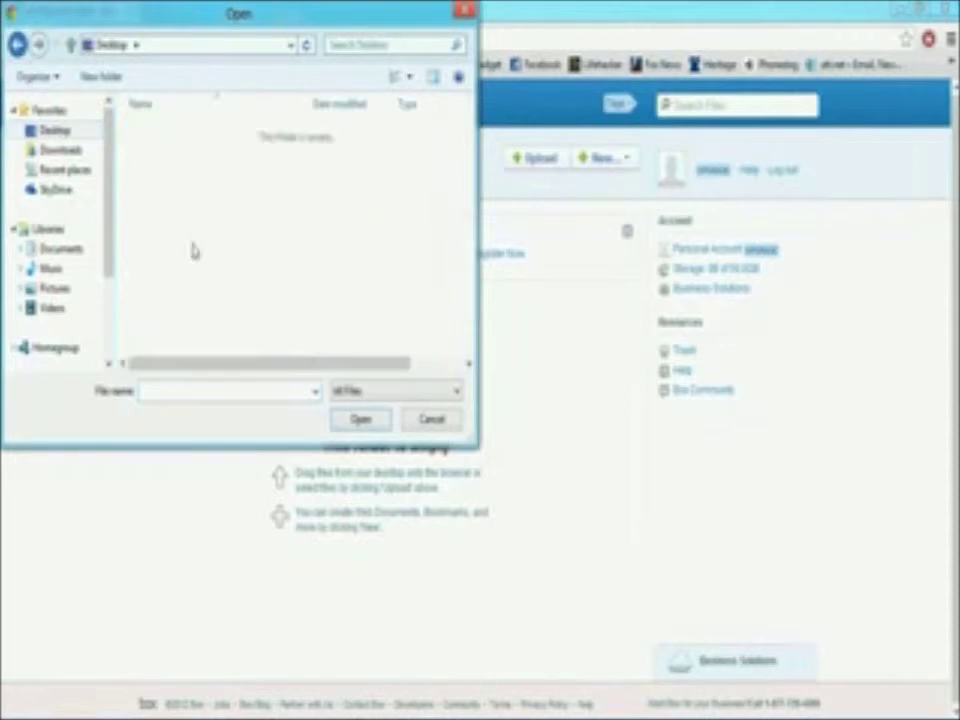
double_click(220, 230)
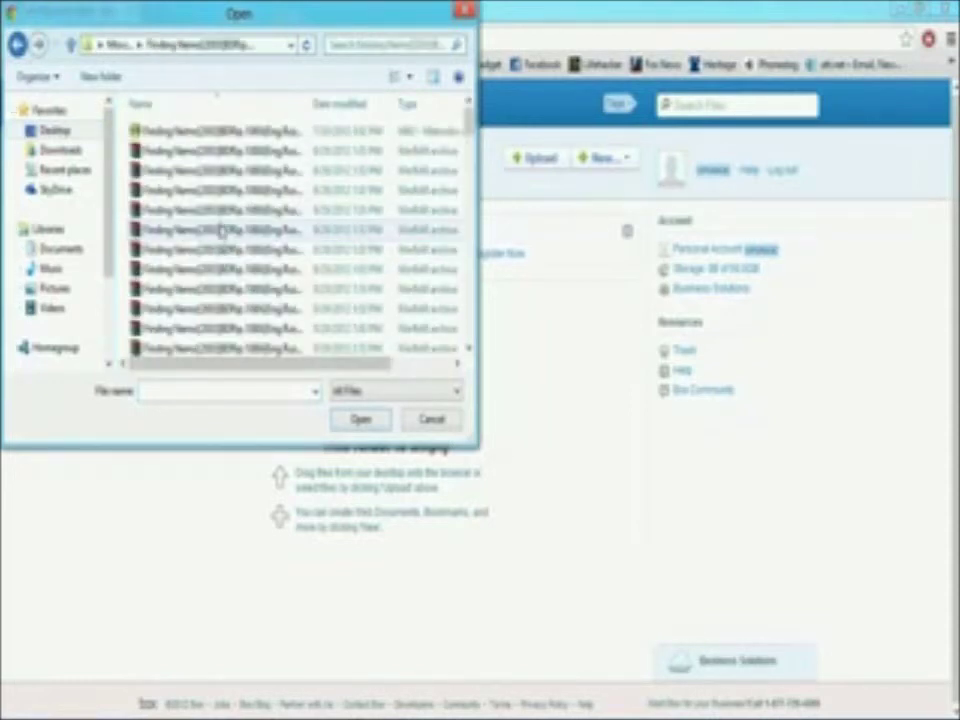
click(221, 151)
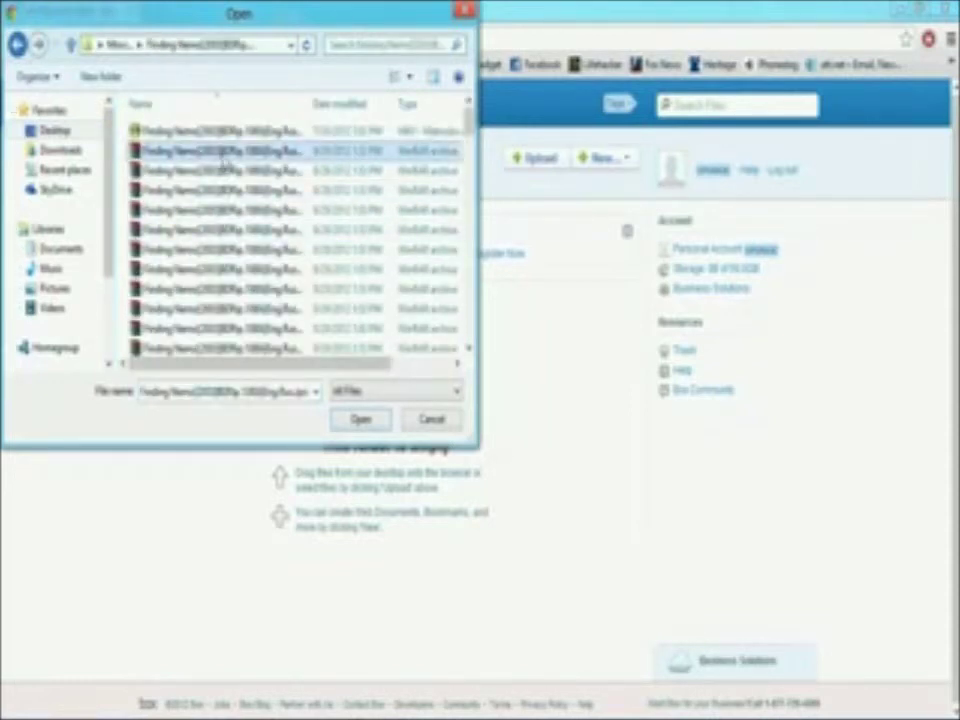
click(366, 420)
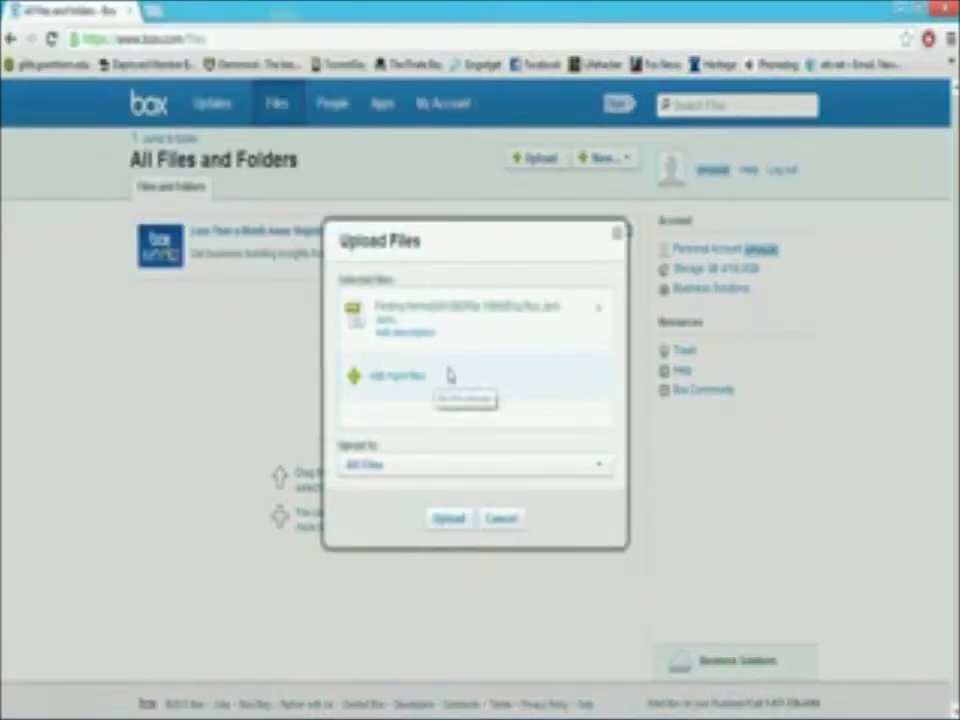
click(439, 518)
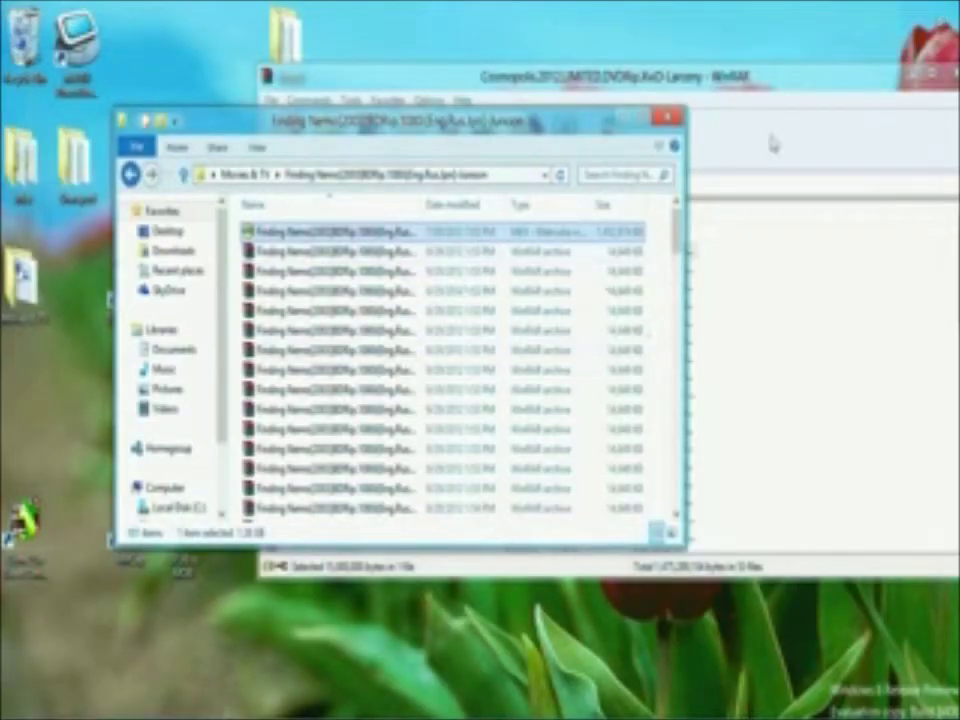
Bring the WinRAR window with the cosmopolis archives to the front and close it.
click(563, 75)
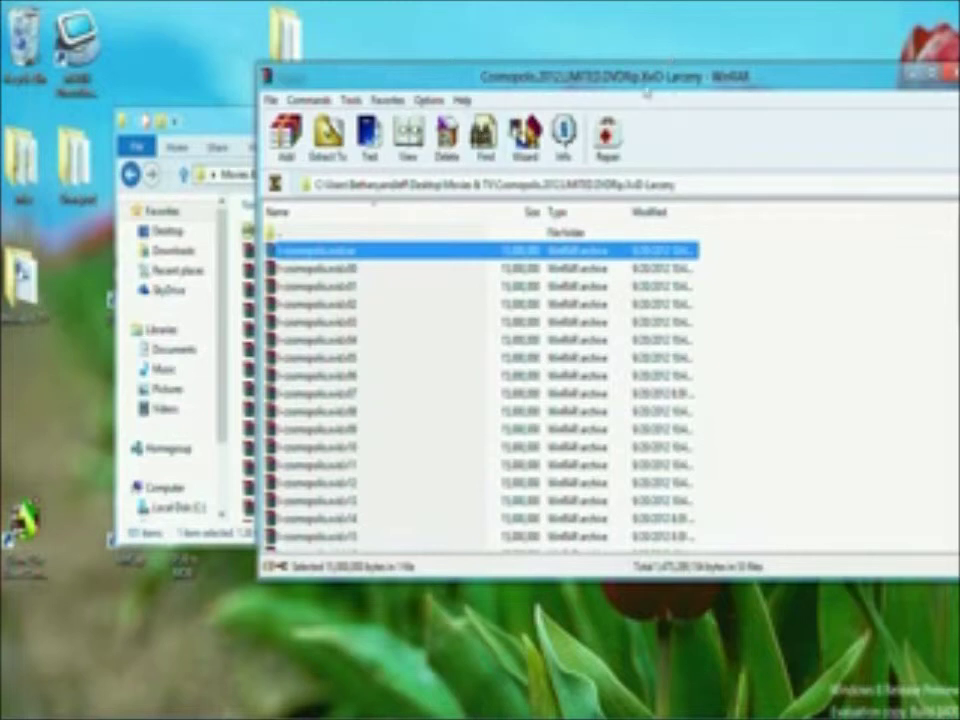
drag(644, 91, 537, 81)
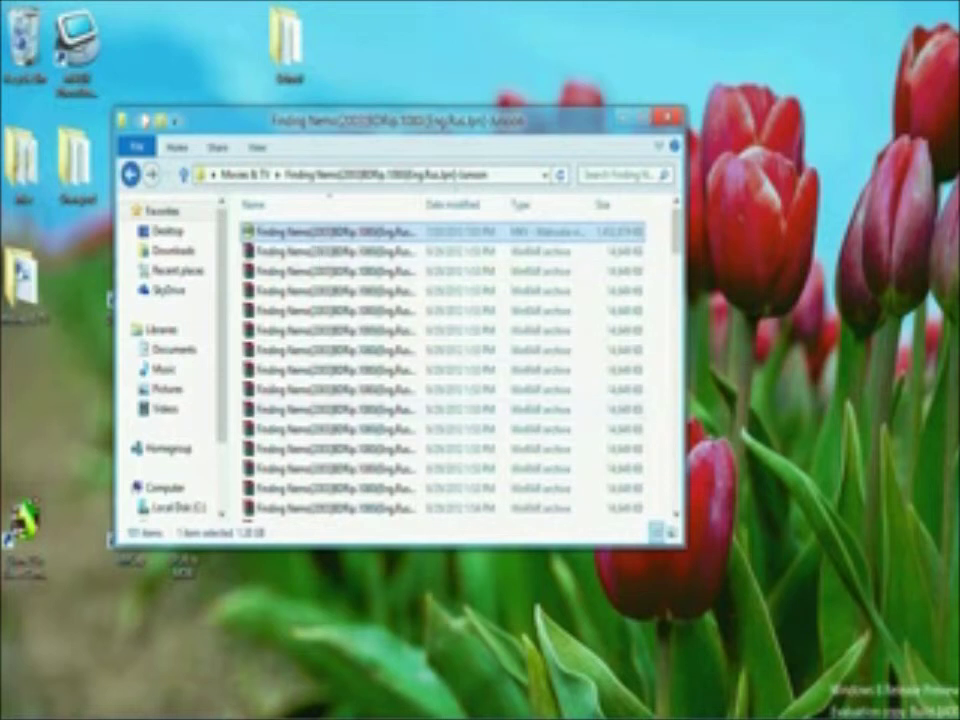
mouse_move(268, 714)
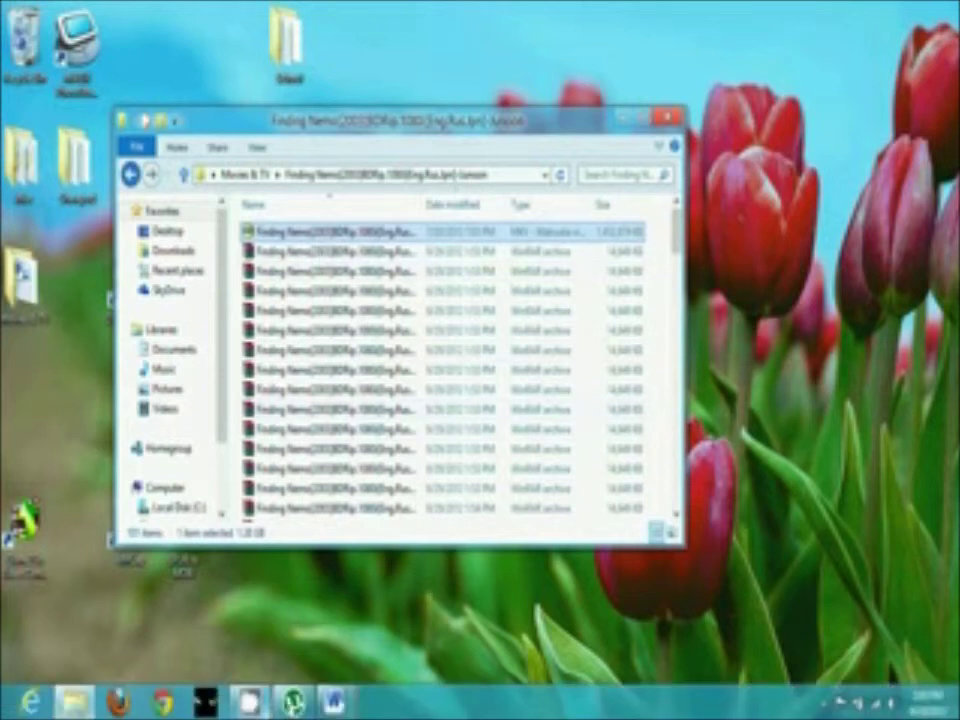
click(826, 702)
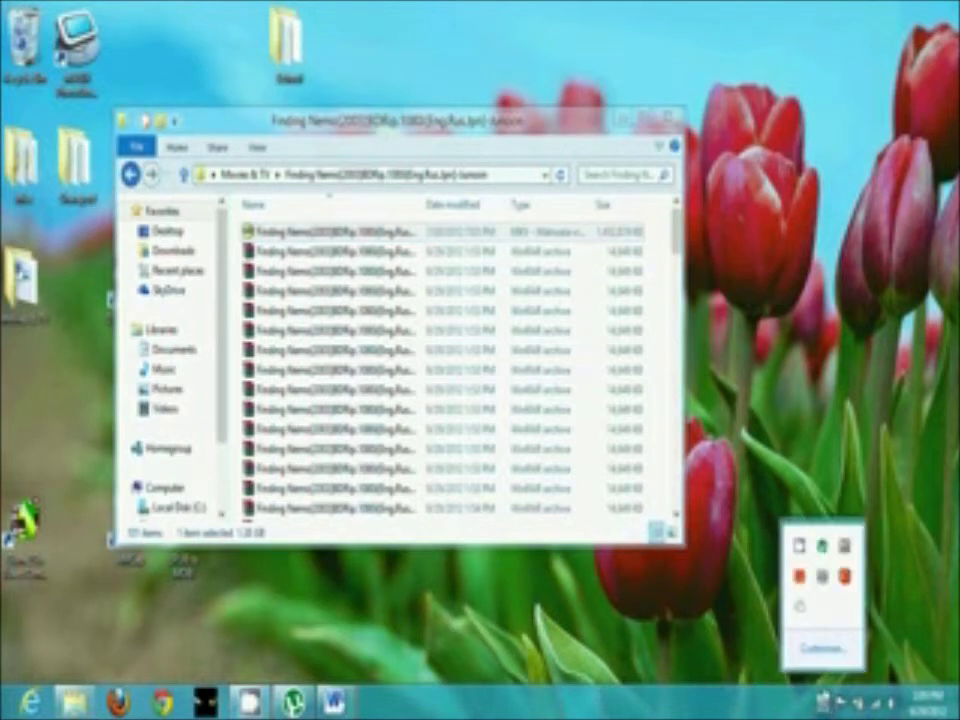
click(798, 546)
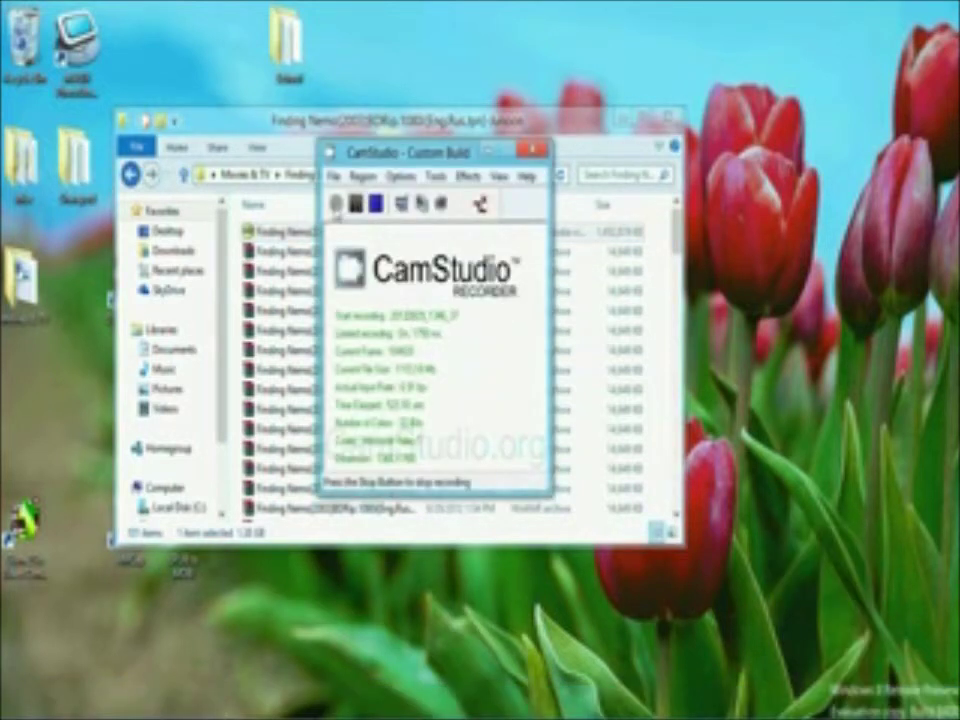
click(489, 152)
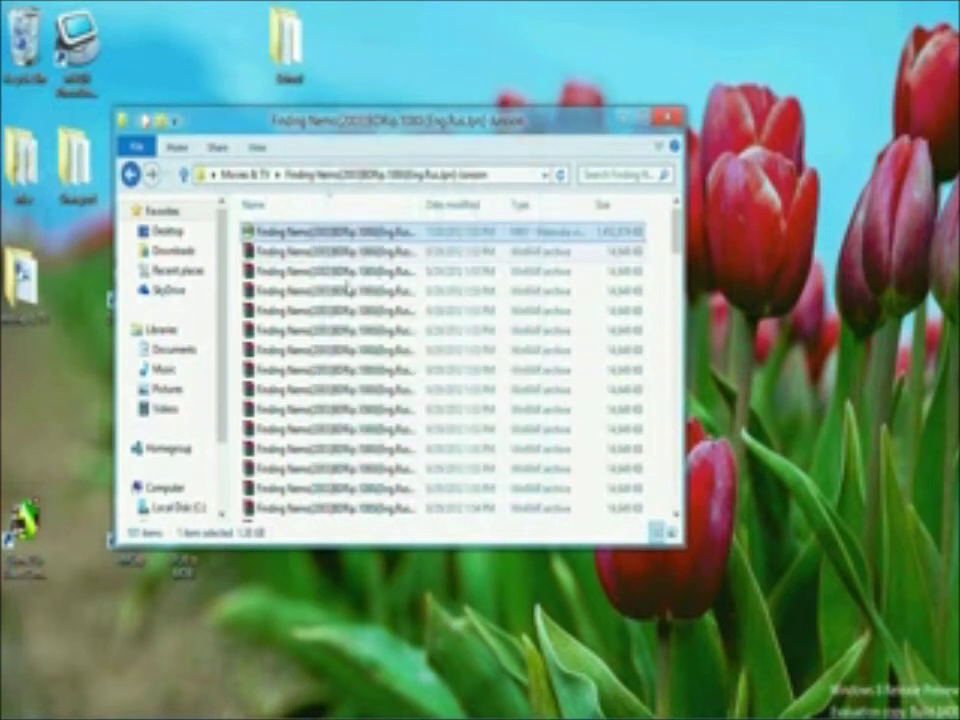
Select the first RAR volume in the Finding Nemo folder.
click(313, 260)
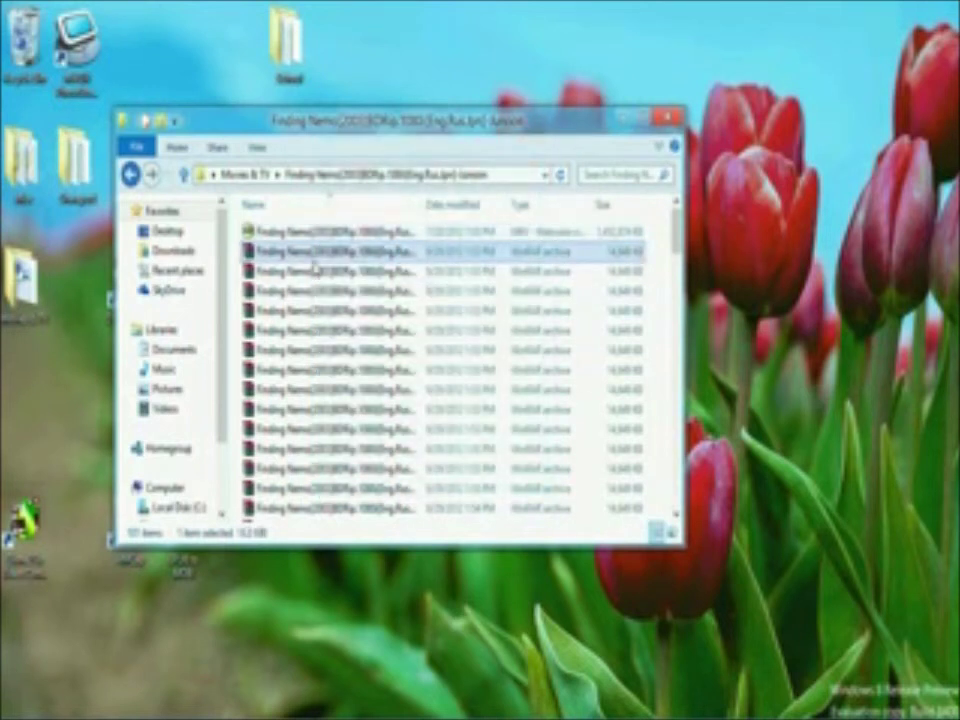
View the extraction path and options for the first Finding Nemo RAR volume, and close the dialog without extracting.
right_click(315, 265)
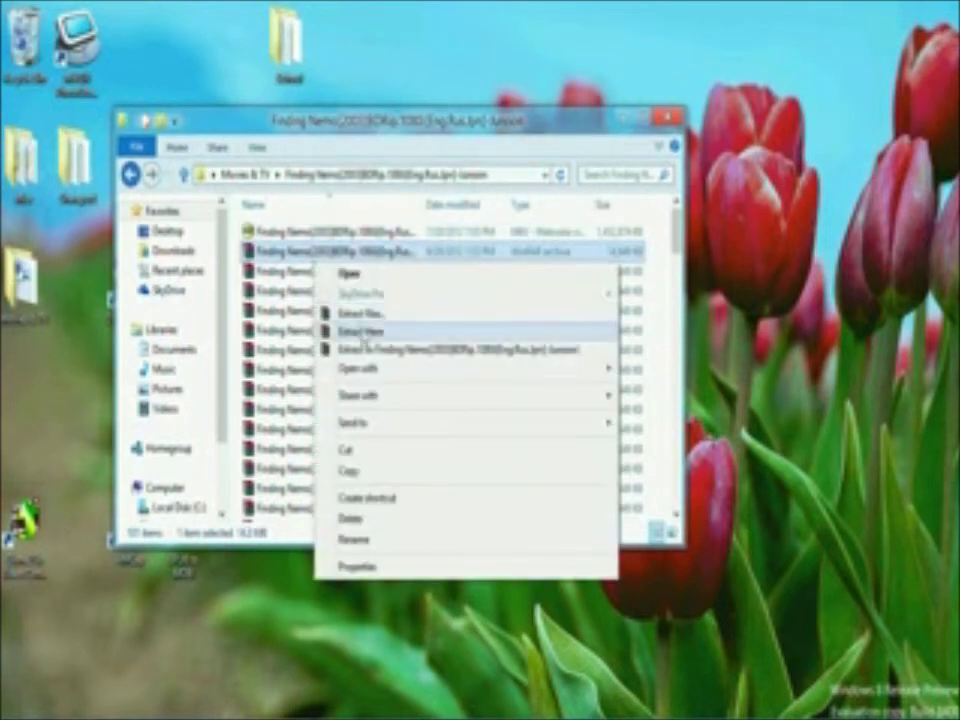
click(371, 316)
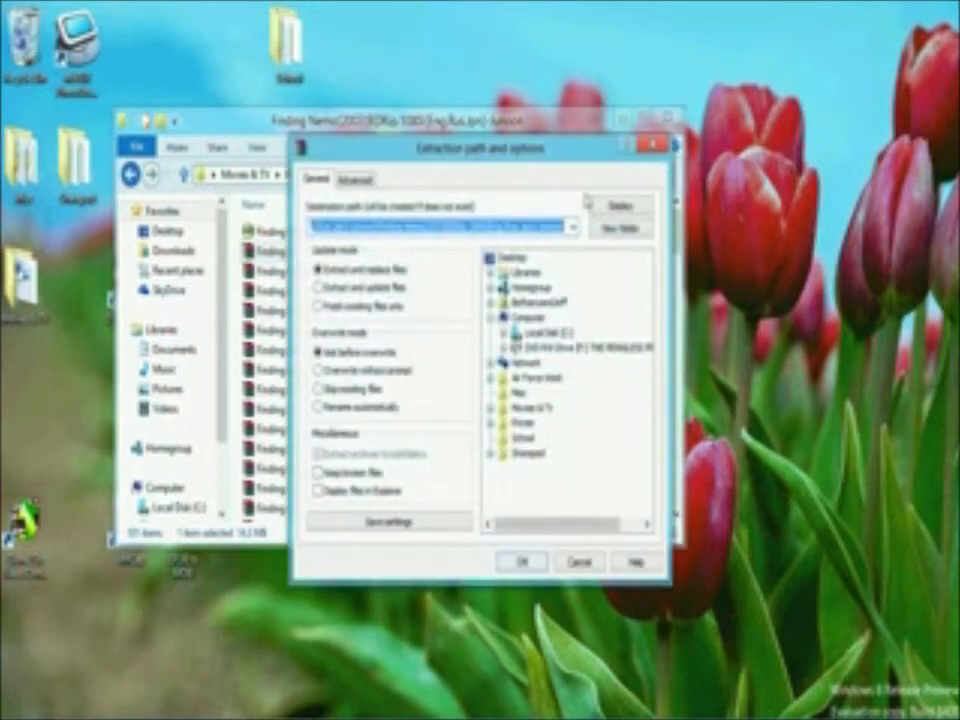
click(654, 149)
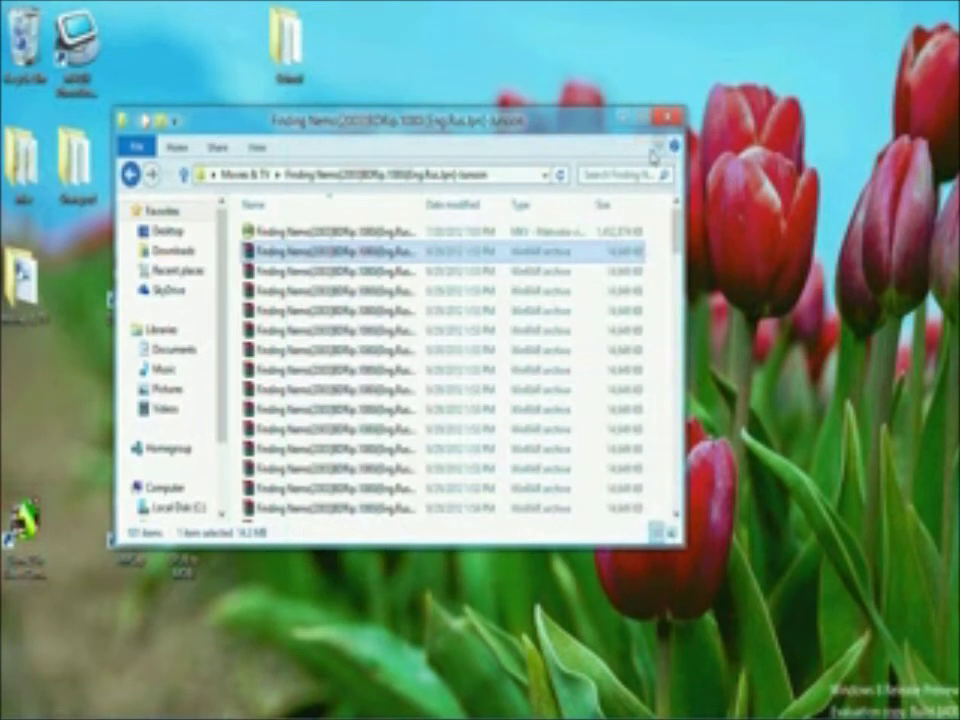
Review the extraction commands offered for the first RAR volume without running any, and select the third volume in the folder.
right_click(297, 256)
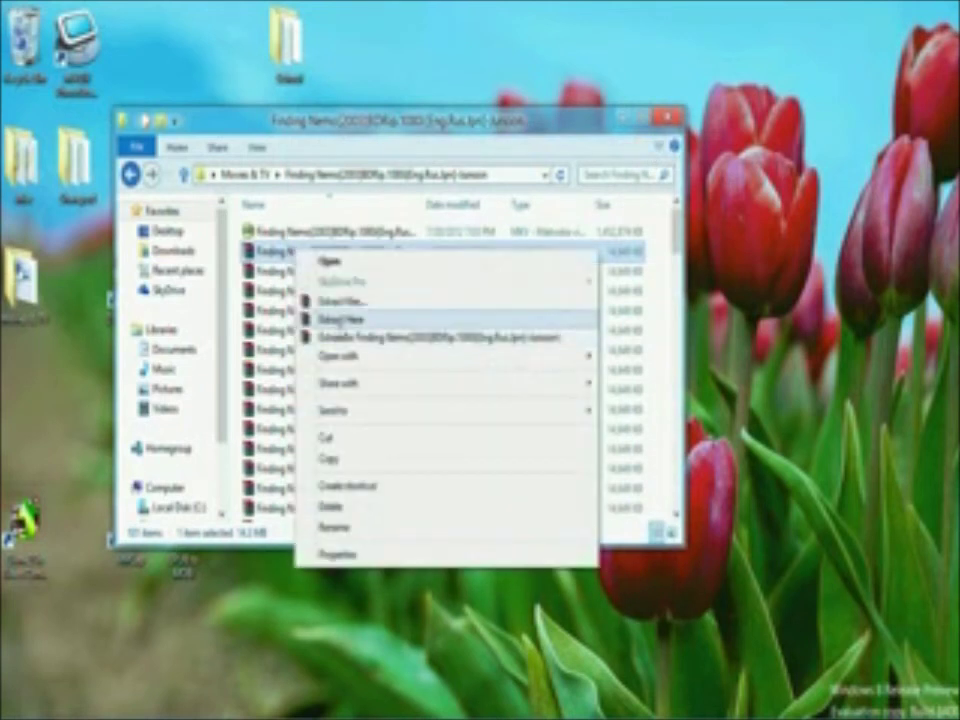
click(338, 320)
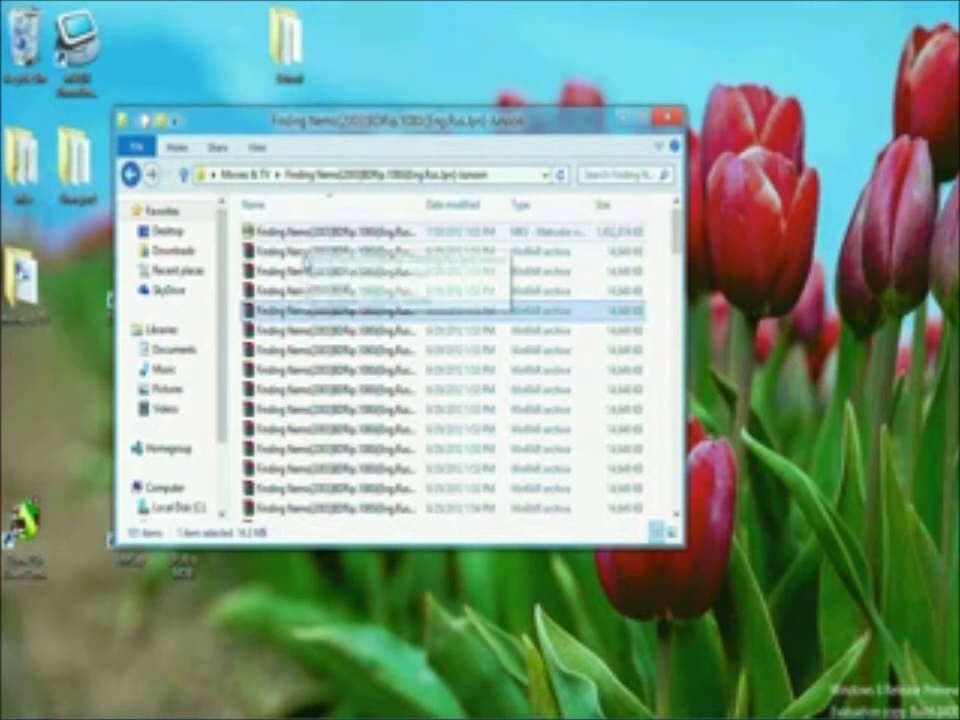
right_click(304, 256)
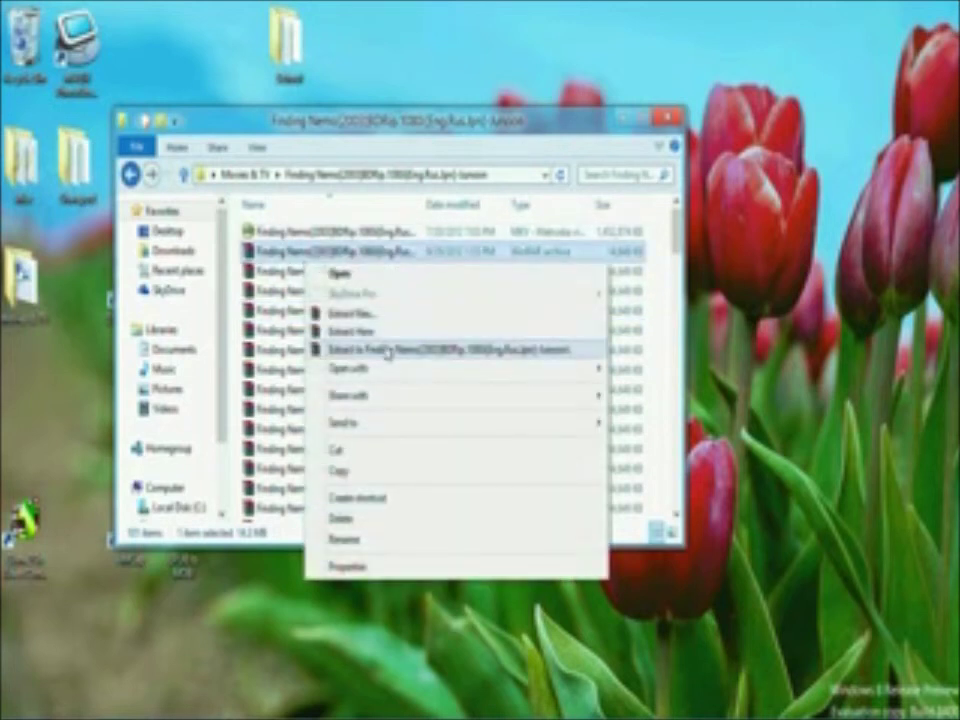
click(290, 290)
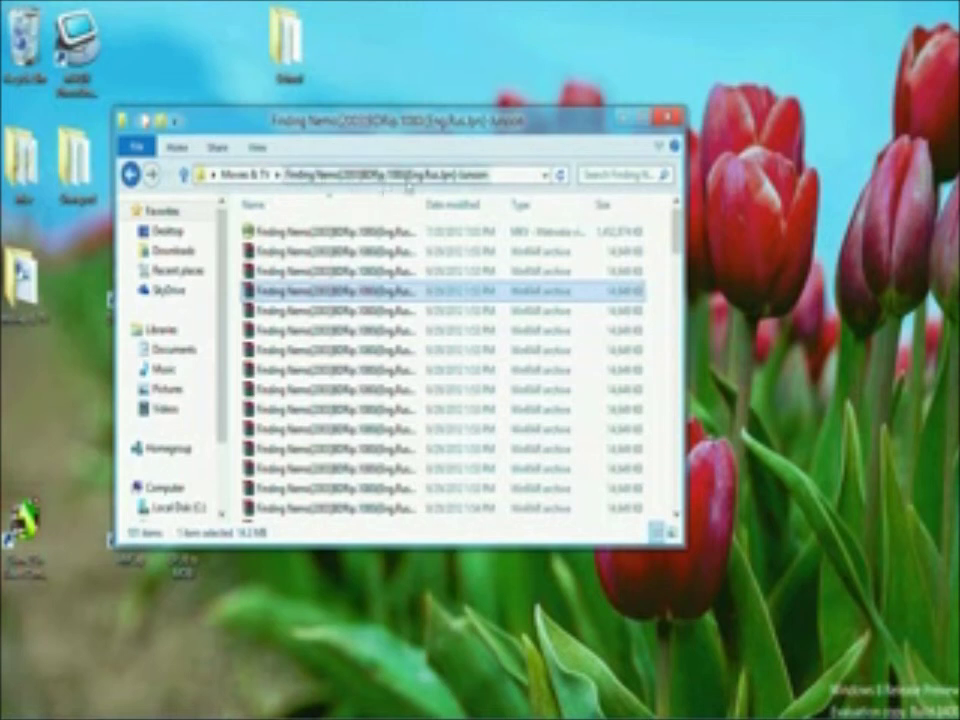
drag(295, 290, 396, 391)
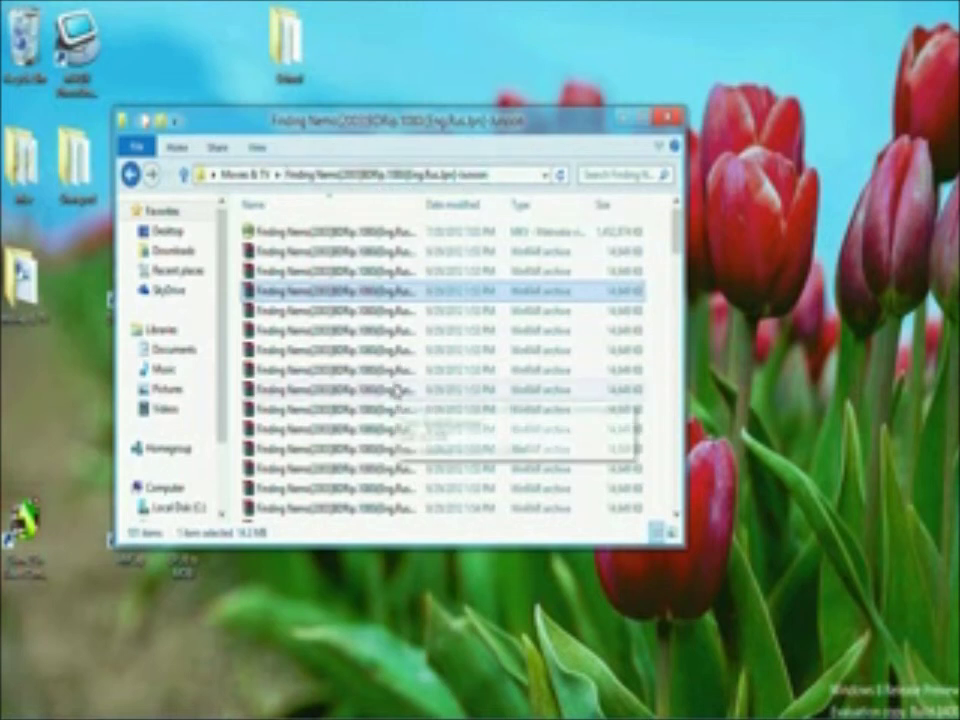